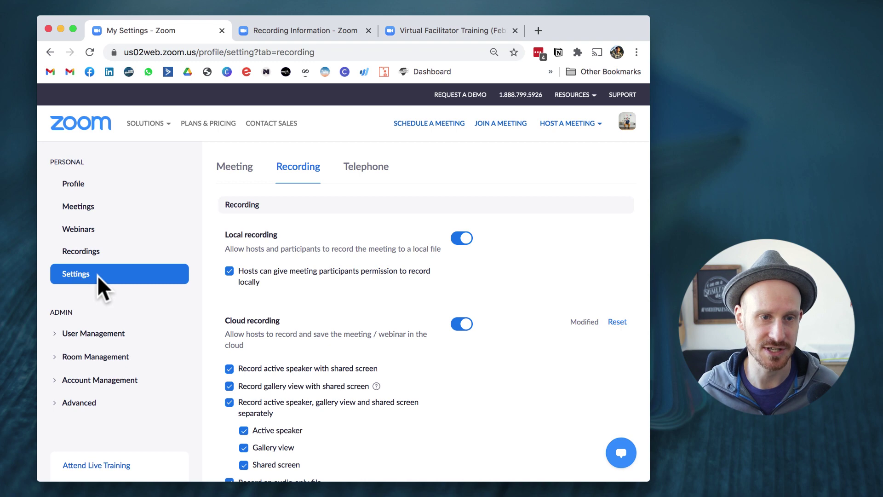
Open the account's meeting settings and search the page for "transcript" to locate the Closed captioning setting
{"action": "left_click", "coordinate": [84, 274]}
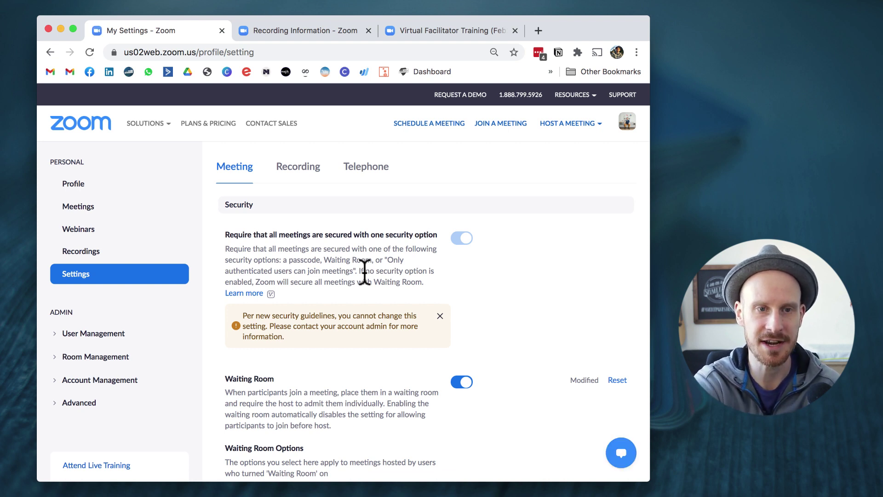
{"action": "key", "text": "super+f"}
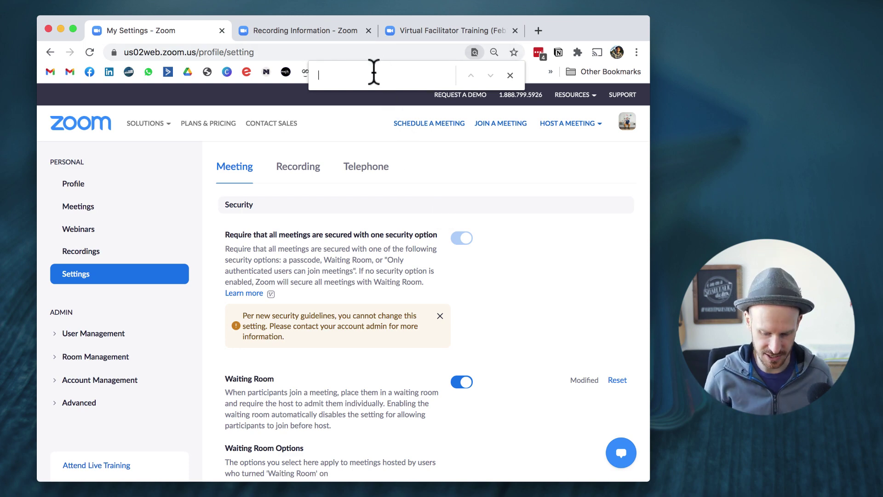
{"action": "type", "text": "transcript"}
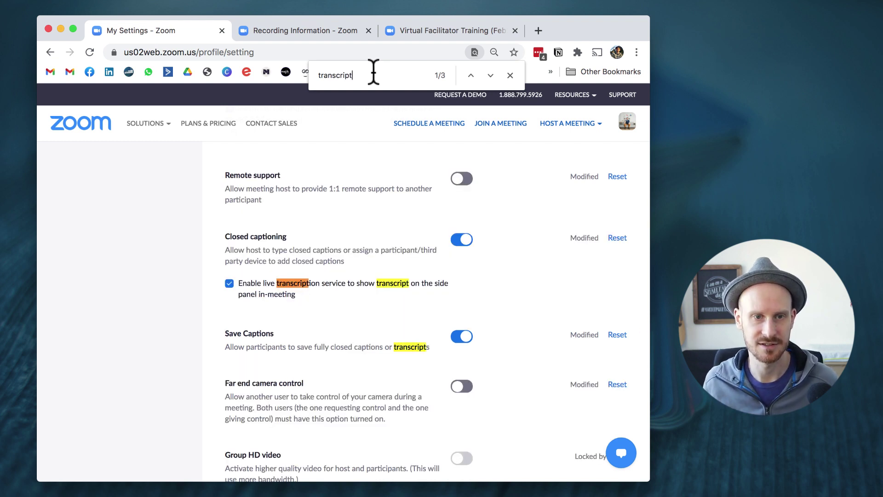
{"action": "triple_click", "coordinate": [224, 235]}
{"action": "left_click", "coordinate": [293, 236]}
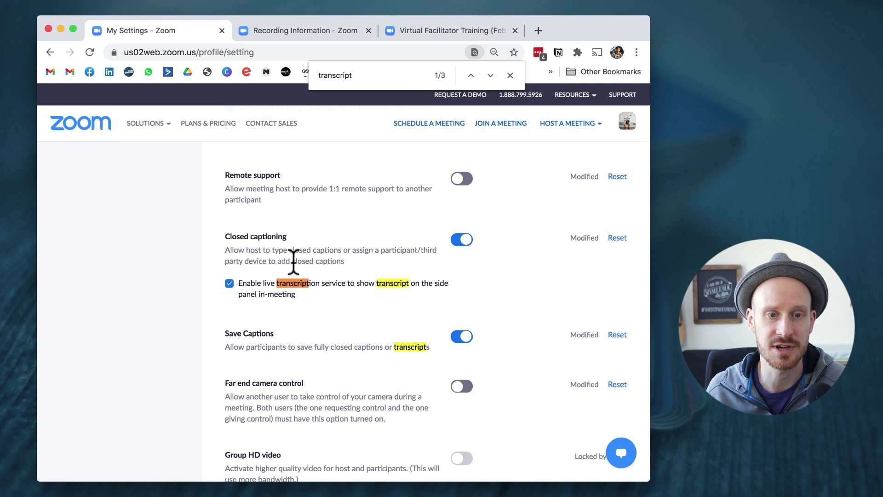
Turn the live transcription service option under Closed captioning off and on again, and review the Save Captions setting
{"action": "left_click", "coordinate": [348, 295]}
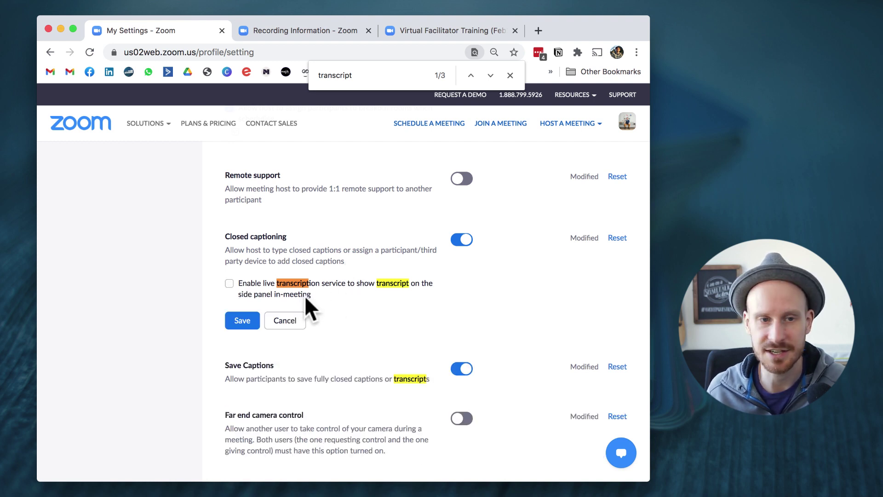
{"action": "left_click_drag", "start_coordinate": [238, 283], "coordinate": [433, 296]}
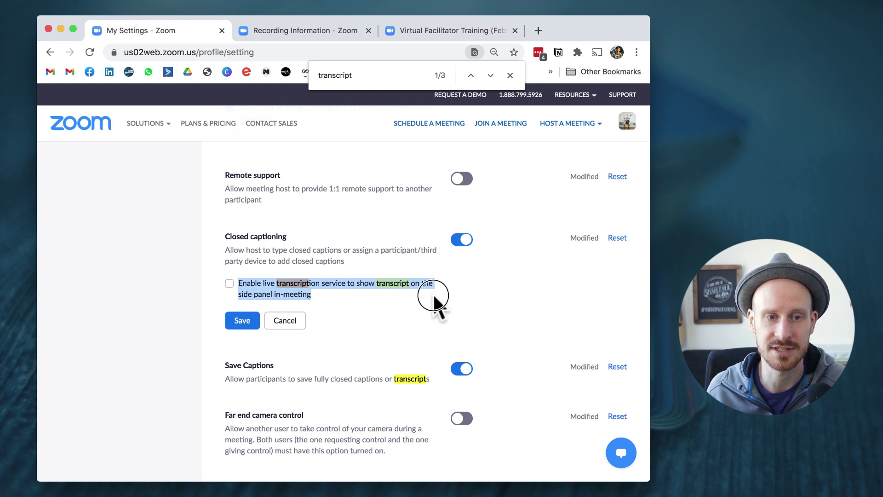
{"action": "left_click", "coordinate": [230, 284]}
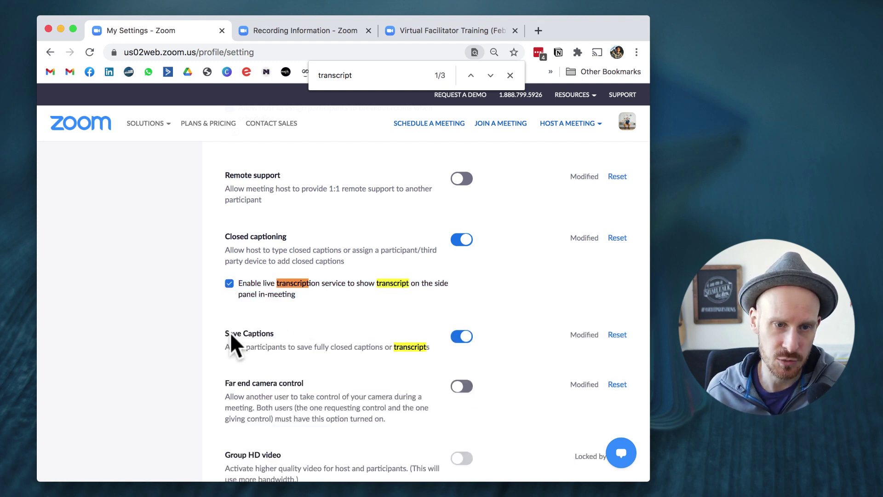
{"action": "left_click_drag", "start_coordinate": [223, 334], "coordinate": [286, 336]}
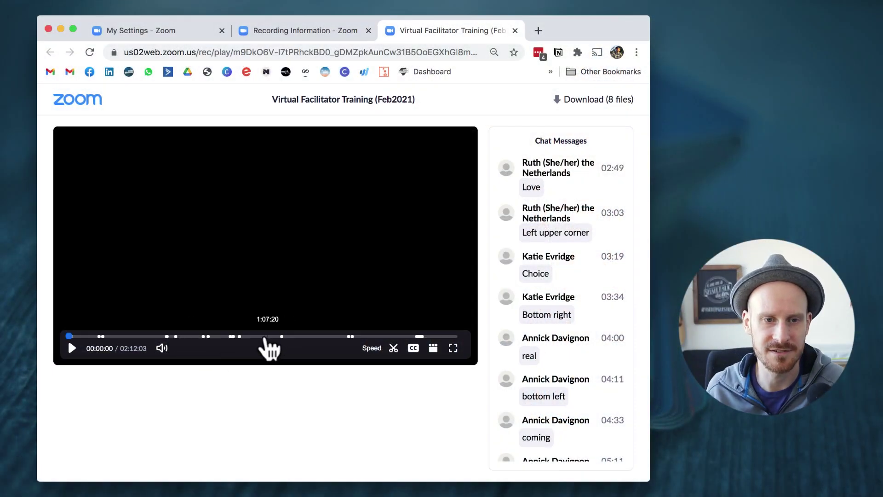
Preview the captions in the Virtual Facilitator Training recording by skipping ahead, muting the sound, and playing and pausing a short passage
{"action": "left_click", "coordinate": [257, 337]}
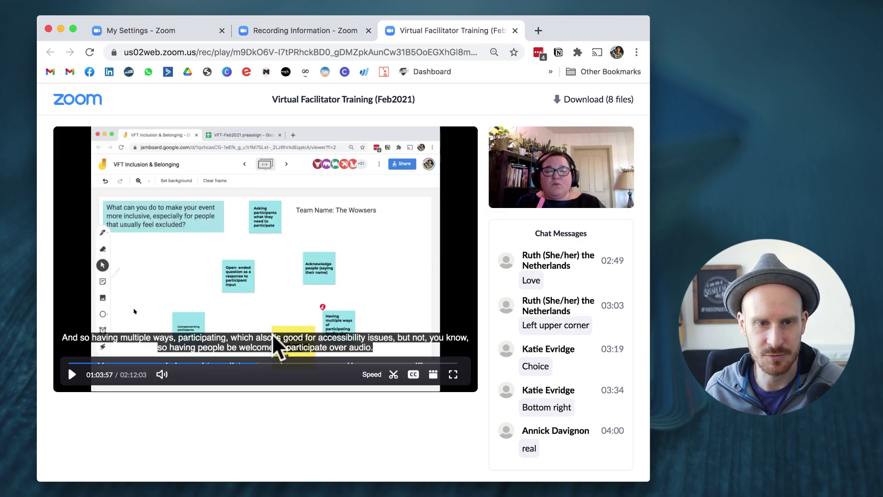
{"action": "left_click", "coordinate": [297, 363]}
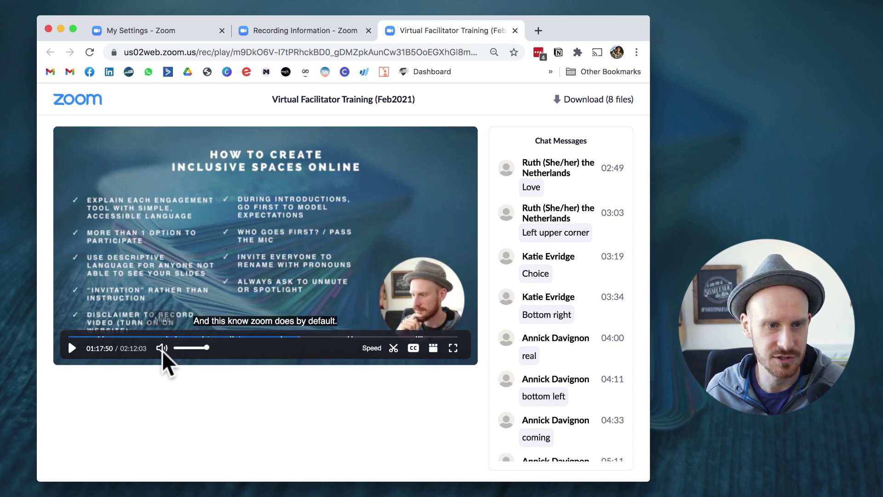
{"action": "left_click", "coordinate": [162, 347]}
{"action": "left_click", "coordinate": [72, 348]}
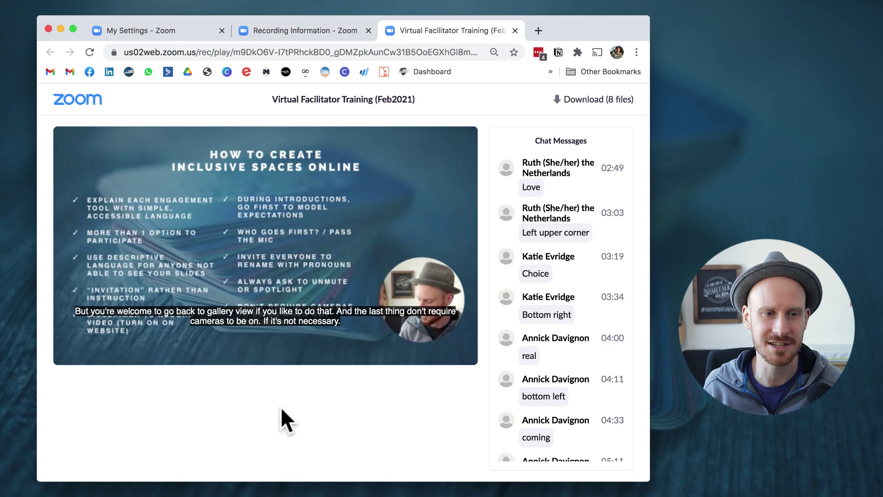
{"action": "mouse_move", "coordinate": [234, 317]}
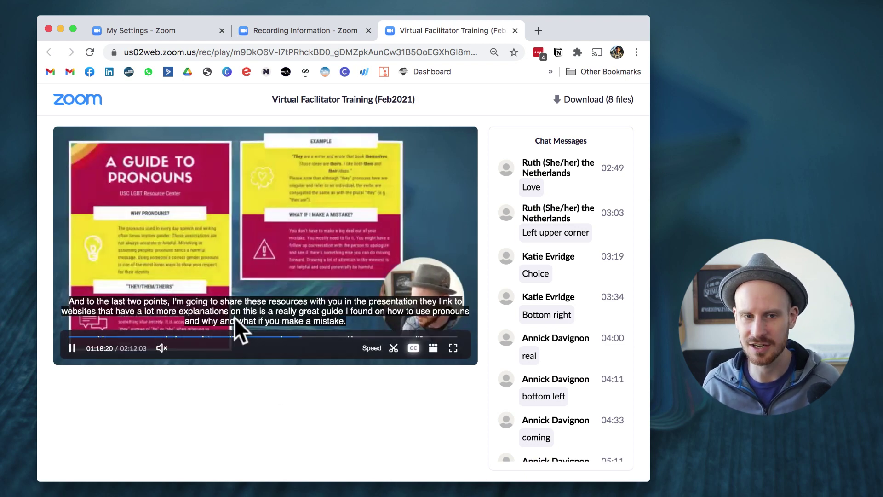
{"action": "left_click", "coordinate": [73, 348]}
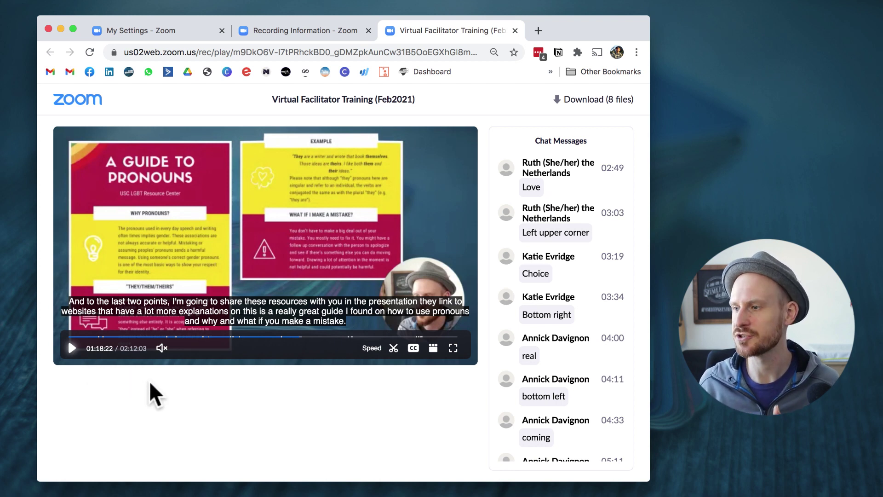
Return to My Settings and find the "Viewers can see the transcript" option in the recording settings
{"action": "left_click", "coordinate": [145, 29]}
{"action": "scroll", "coordinate": [360, 236], "scroll_direction": "up", "scroll_amount": 20}
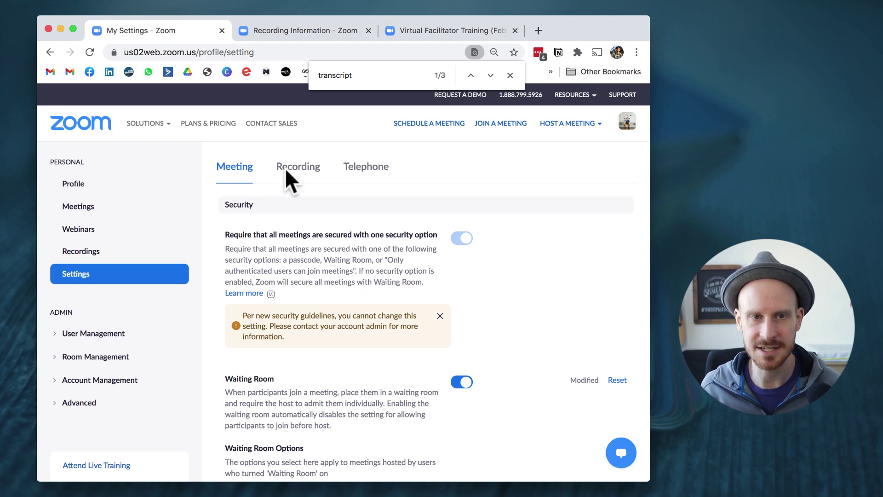
{"action": "left_click", "coordinate": [302, 170]}
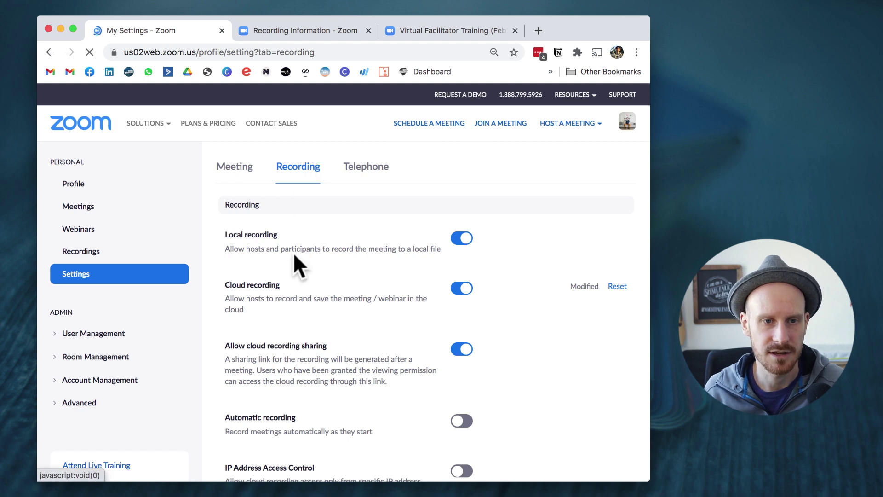
{"action": "scroll", "coordinate": [305, 263], "scroll_direction": "down", "scroll_amount": 2}
{"action": "scroll", "coordinate": [304, 264], "scroll_direction": "down", "scroll_amount": 4}
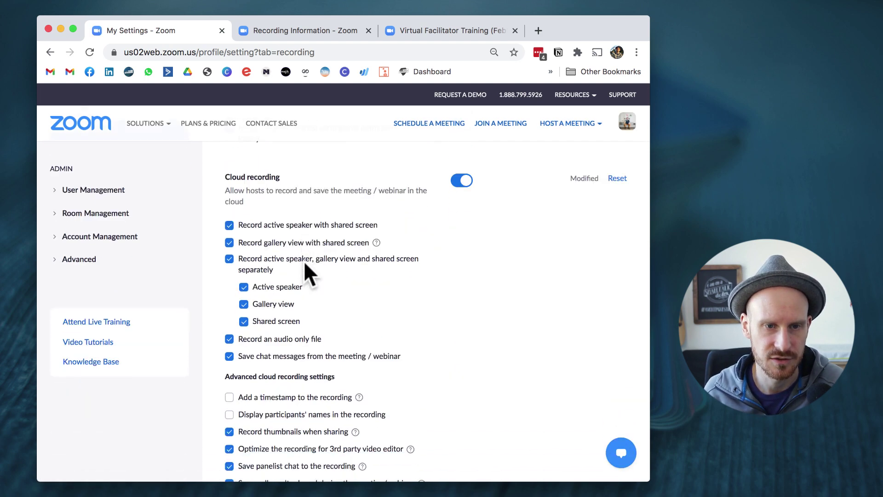
{"action": "scroll", "coordinate": [303, 267], "scroll_direction": "down", "scroll_amount": 9}
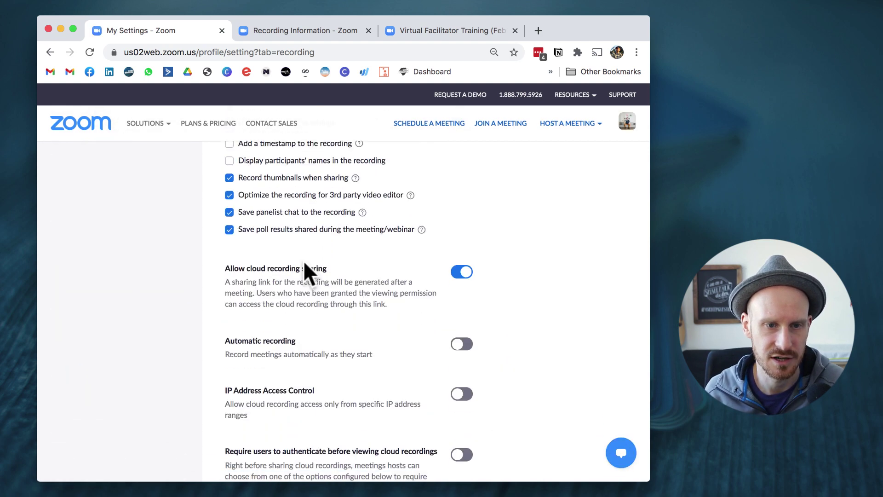
{"action": "scroll", "coordinate": [305, 262], "scroll_direction": "down", "scroll_amount": 7}
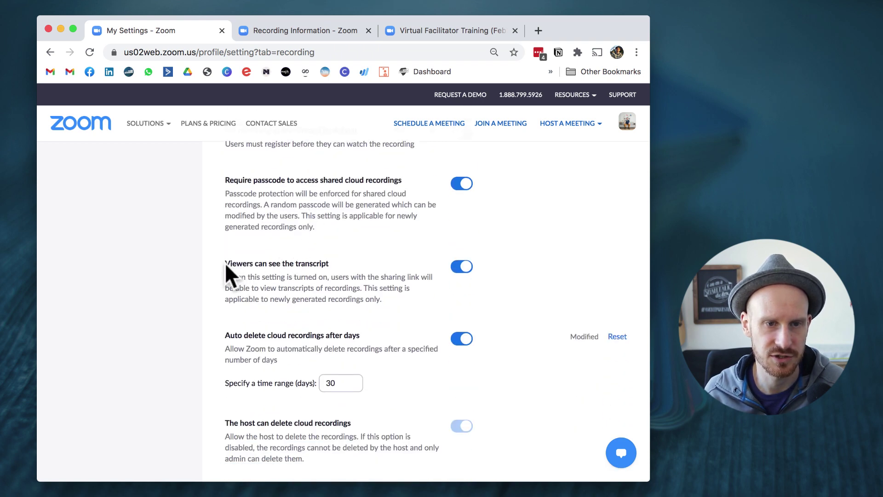
{"action": "left_click_drag", "start_coordinate": [223, 264], "coordinate": [336, 263]}
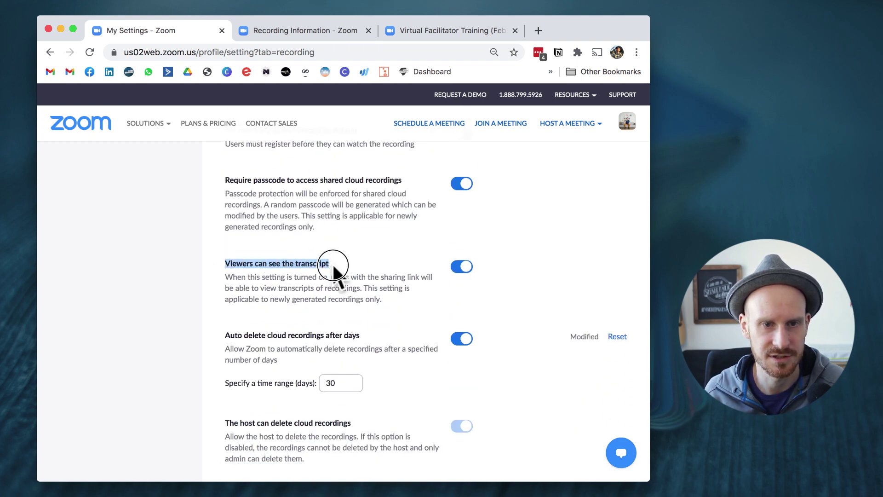
{"action": "left_click", "coordinate": [348, 281]}
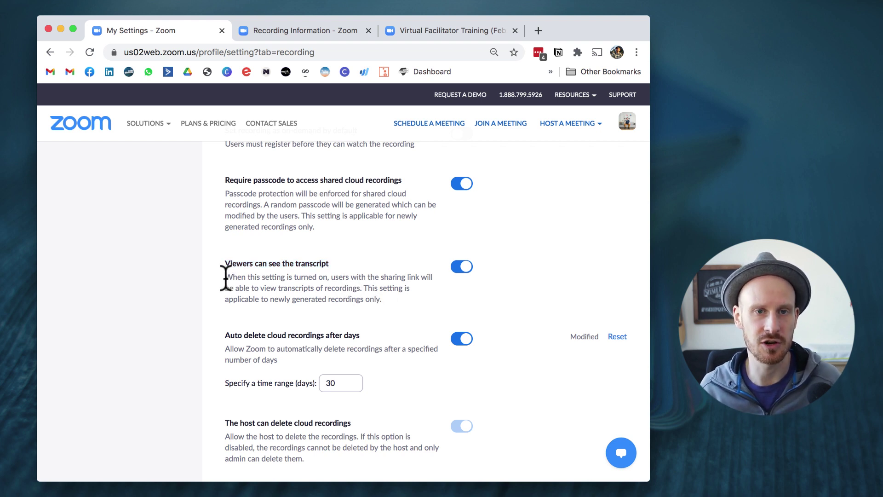
Check the recording's file list on the Recording Information page for the Closed Caption file, and go back to My Settings
{"action": "left_click", "coordinate": [417, 31]}
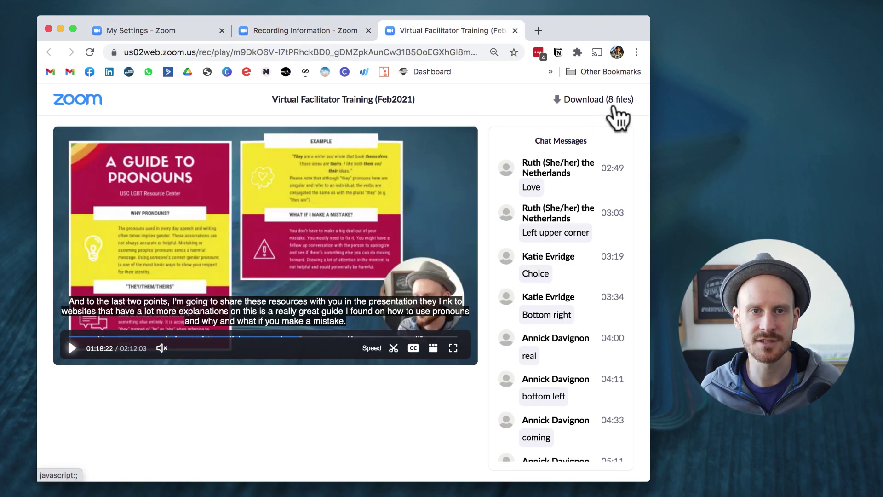
{"action": "left_click", "coordinate": [317, 34]}
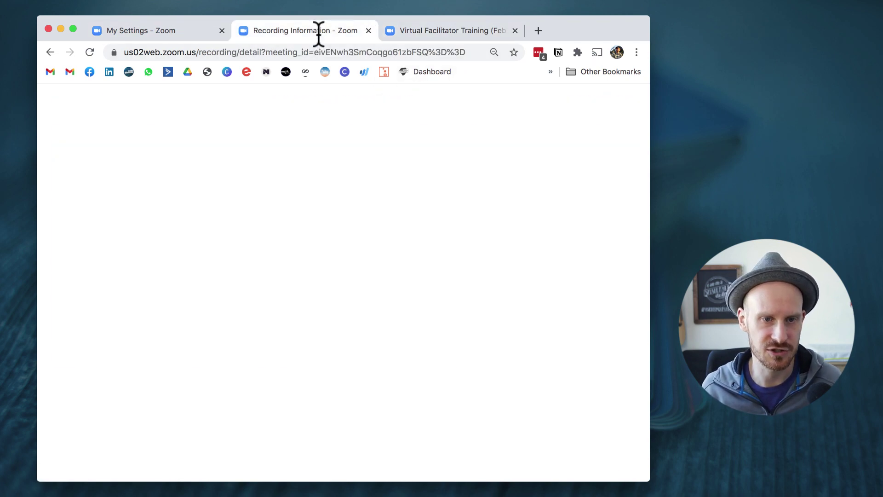
{"action": "scroll", "coordinate": [274, 426], "scroll_direction": "down", "scroll_amount": 2}
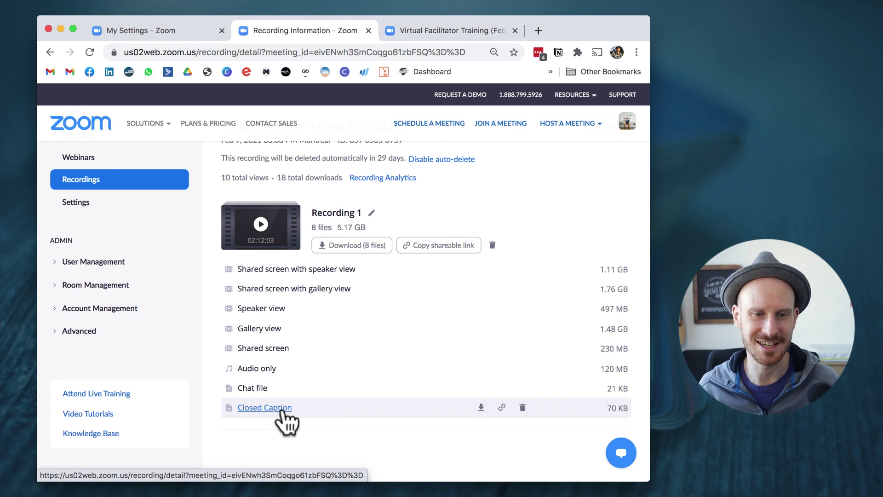
{"action": "left_click", "coordinate": [164, 30]}
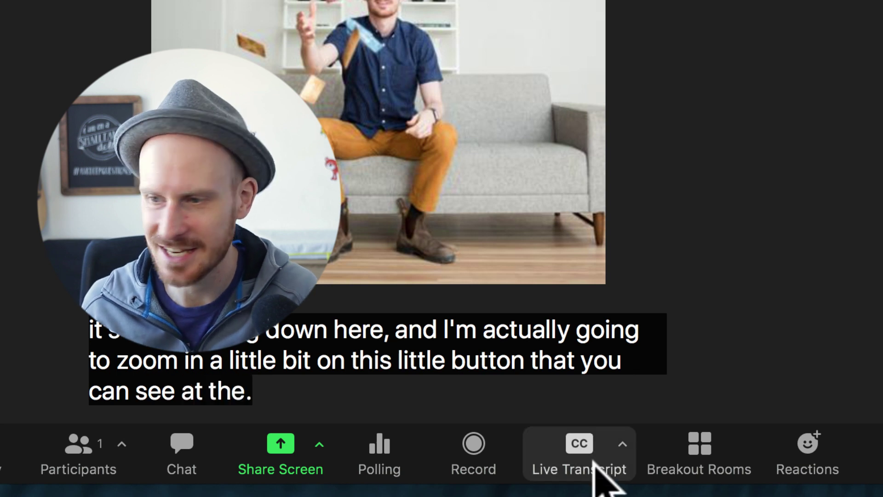
Disable the meeting's auto-transcription from the Live Transcript options and enable it again
{"action": "left_click", "coordinate": [572, 458]}
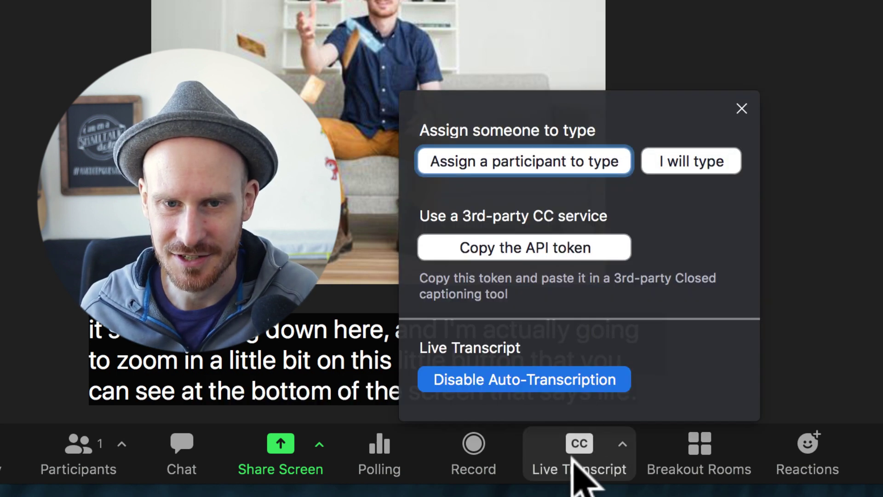
{"action": "left_click", "coordinate": [577, 368]}
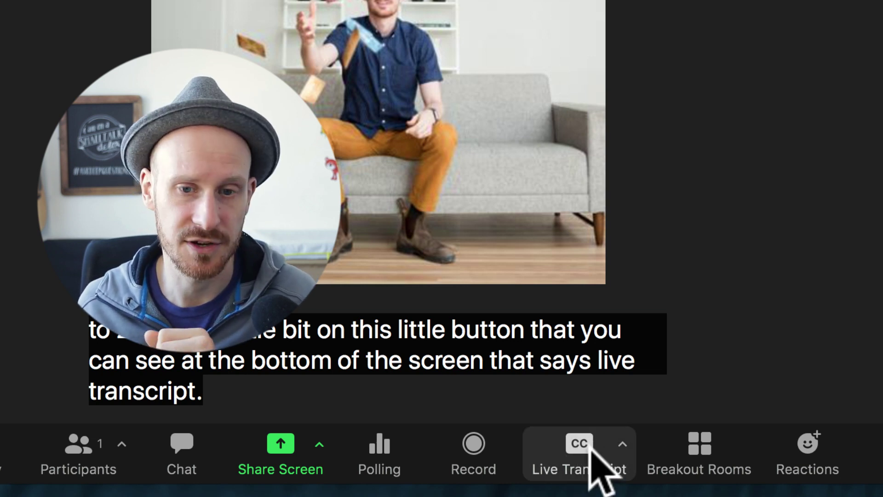
{"action": "left_click", "coordinate": [591, 450]}
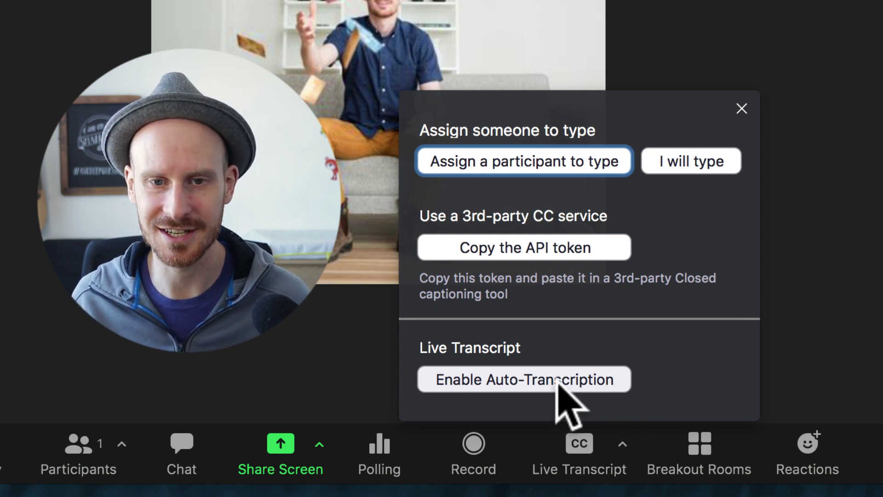
{"action": "left_click", "coordinate": [559, 382]}
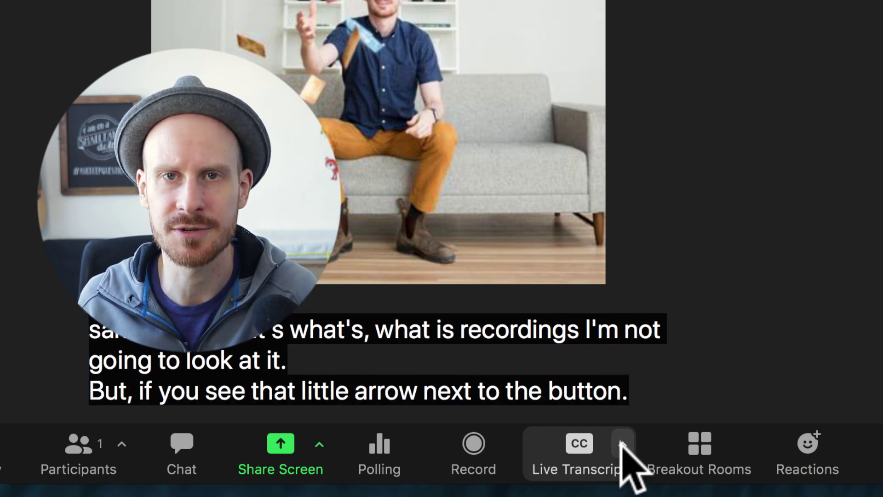
Hide the live subtitles in the meeting and show them again
{"action": "left_click", "coordinate": [622, 444]}
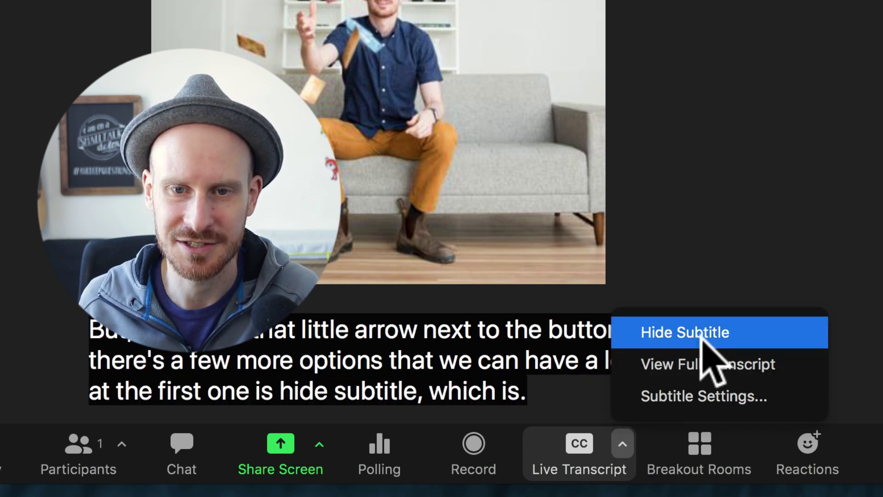
{"action": "left_click", "coordinate": [700, 333]}
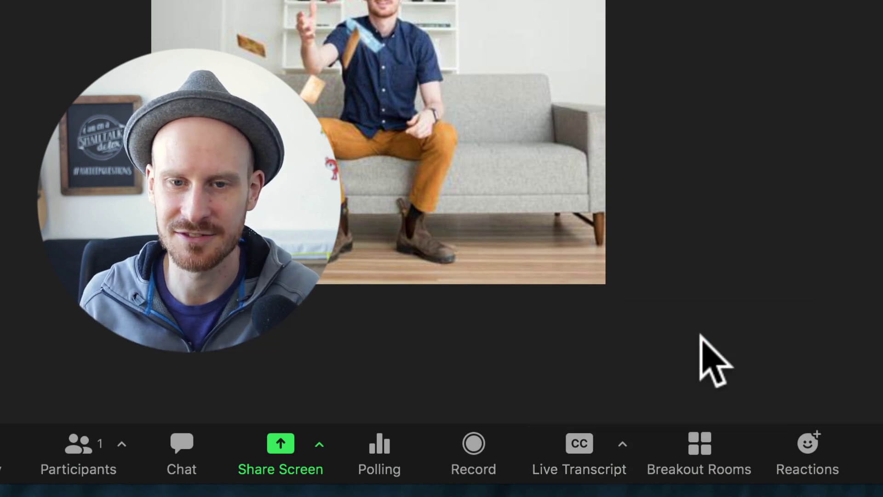
{"action": "left_click", "coordinate": [623, 444]}
{"action": "left_click", "coordinate": [694, 331]}
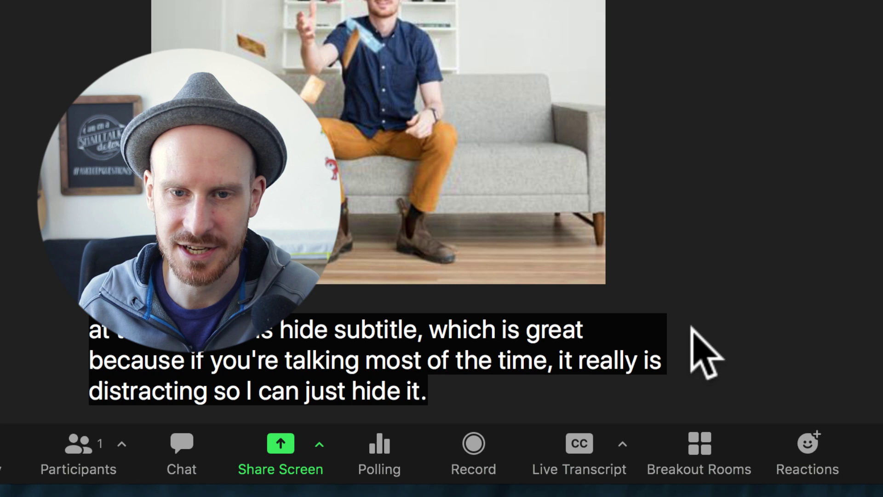
Open the meeting's subtitle settings and set the closed captioning font size to 22
{"action": "left_click", "coordinate": [625, 445]}
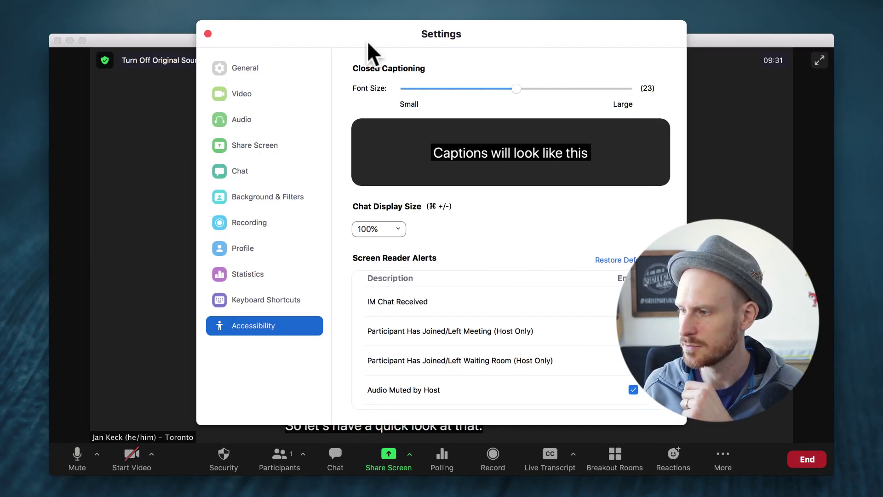
{"action": "left_click_drag", "start_coordinate": [368, 43], "coordinate": [281, 42]}
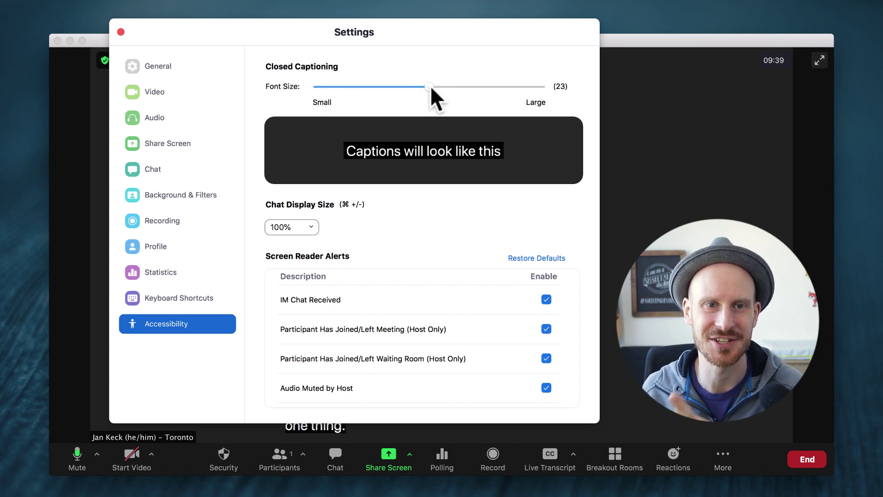
{"action": "left_click_drag", "start_coordinate": [430, 85], "coordinate": [390, 87]}
{"action": "left_click_drag", "start_coordinate": [409, 31], "coordinate": [402, 0]}
{"action": "left_click", "coordinate": [380, 55]}
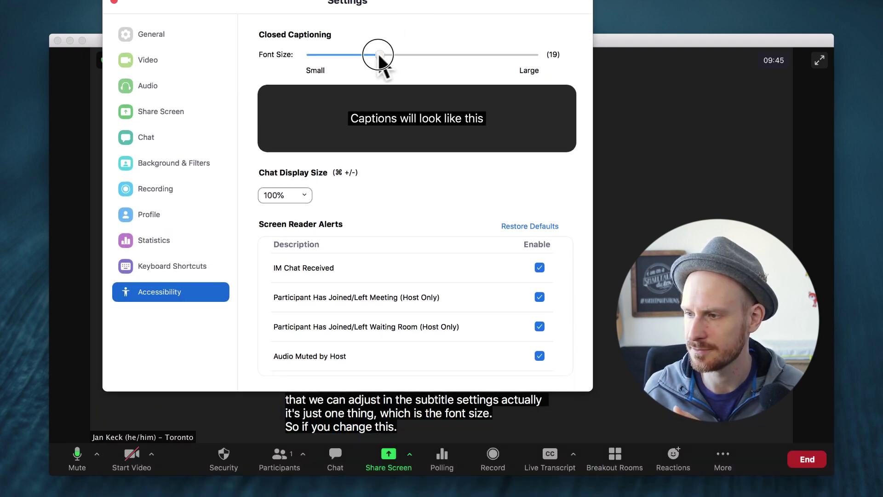
{"action": "left_click_drag", "start_coordinate": [380, 54], "coordinate": [420, 57]}
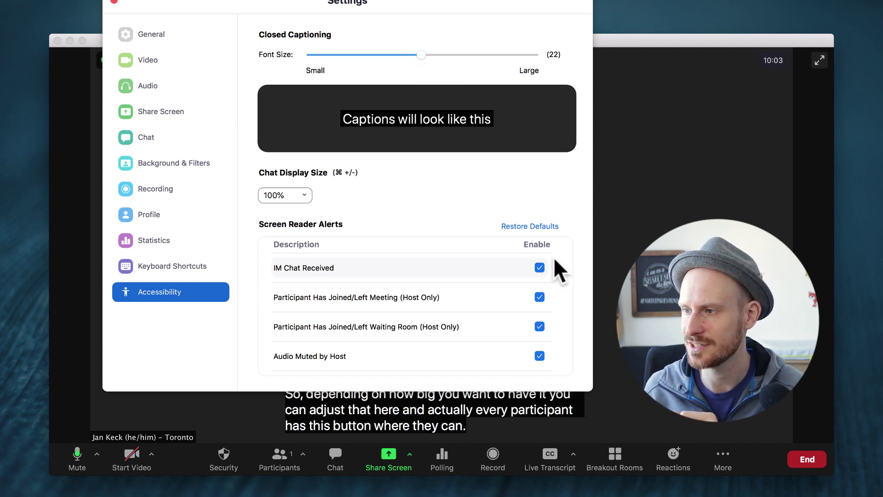
Close the subtitle settings, then hide the meeting's live subtitles and view the full transcript instead
{"action": "left_click_drag", "start_coordinate": [445, 0], "coordinate": [447, 23]}
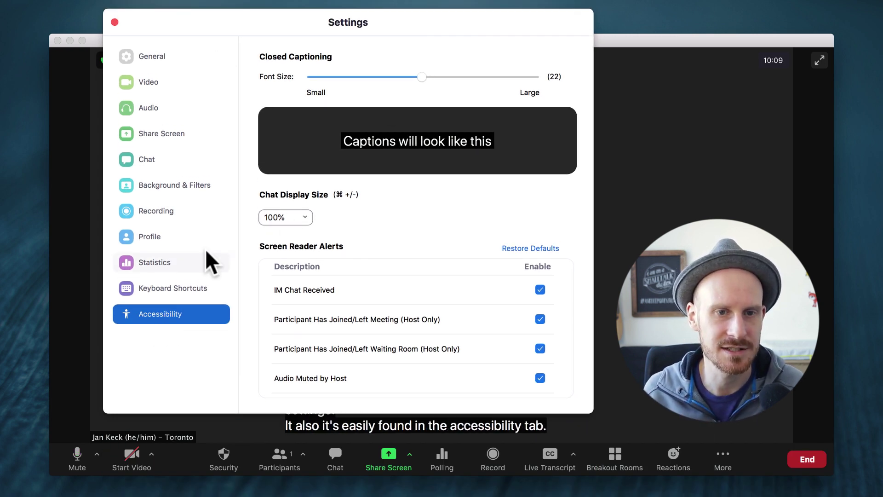
{"action": "left_click", "coordinate": [114, 22]}
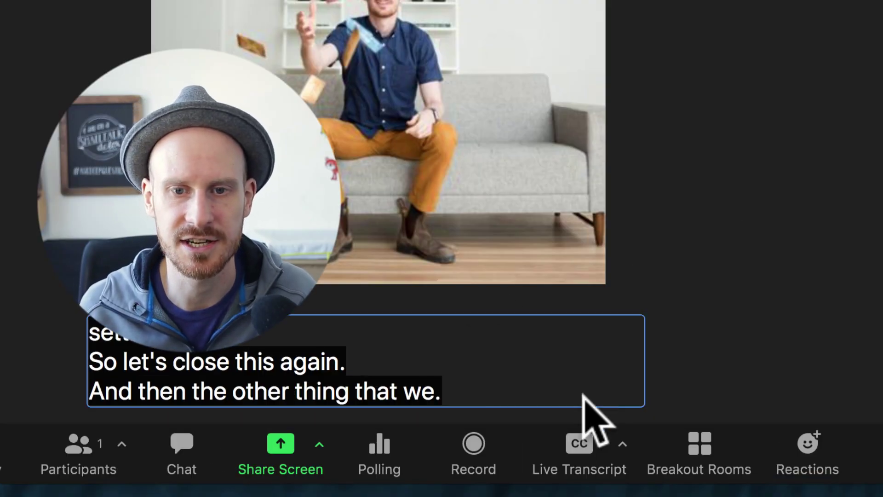
{"action": "left_click", "coordinate": [624, 444]}
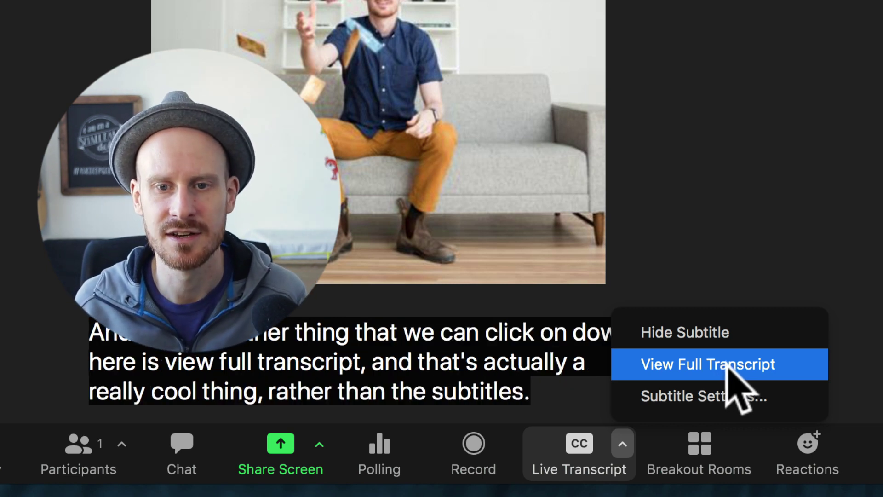
{"action": "left_click", "coordinate": [712, 335]}
{"action": "left_click", "coordinate": [623, 439]}
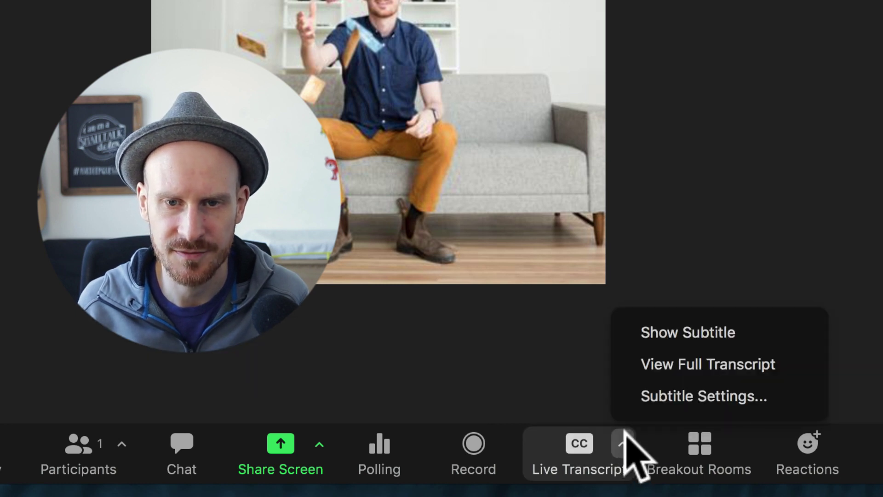
{"action": "left_click", "coordinate": [666, 366]}
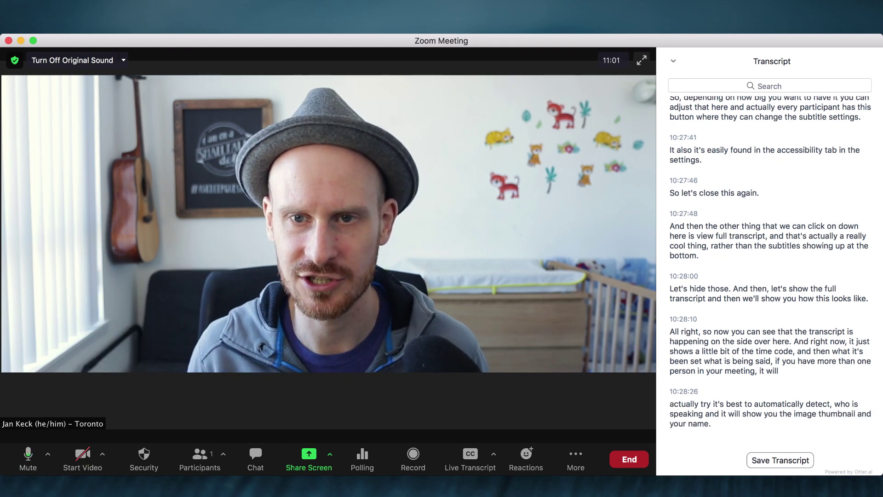
Look back through the transcript to its beginning and check the speaker's name and thumbnail above the first entry
{"action": "scroll", "coordinate": [775, 203], "scroll_direction": "up", "scroll_amount": 10}
{"action": "scroll", "coordinate": [773, 185], "scroll_direction": "up", "scroll_amount": 15}
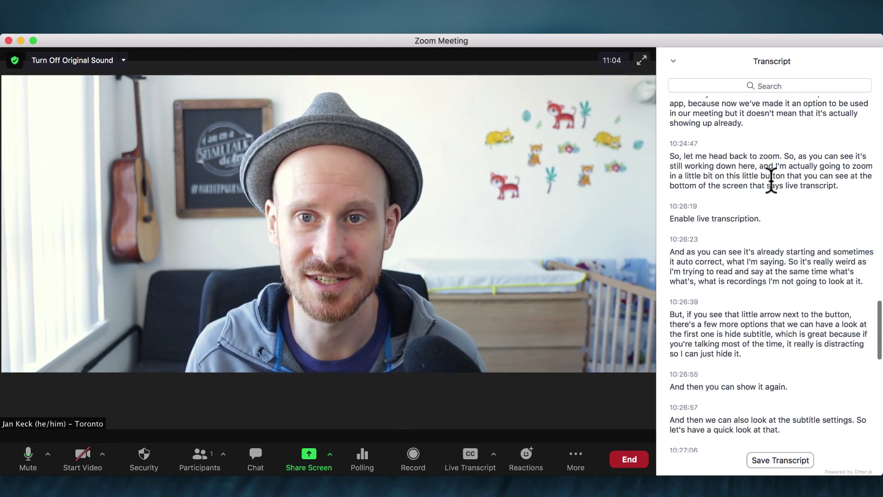
{"action": "scroll", "coordinate": [771, 181], "scroll_direction": "up", "scroll_amount": 20}
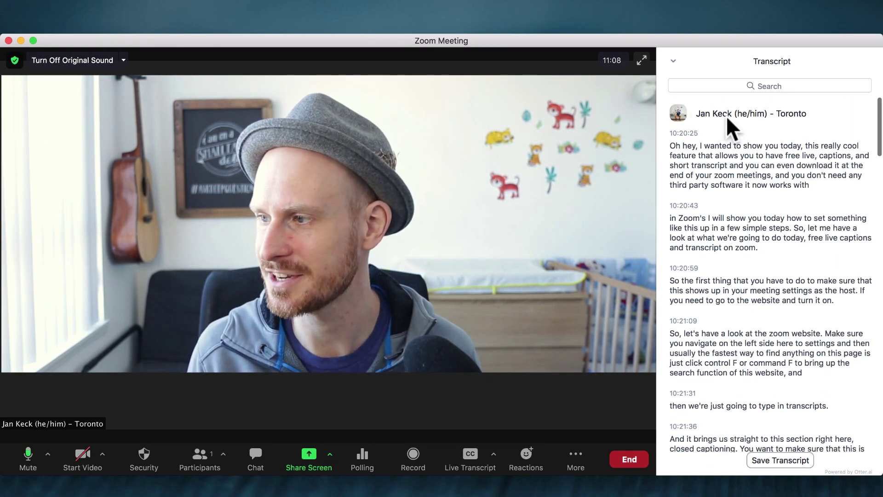
{"action": "left_click", "coordinate": [782, 114]}
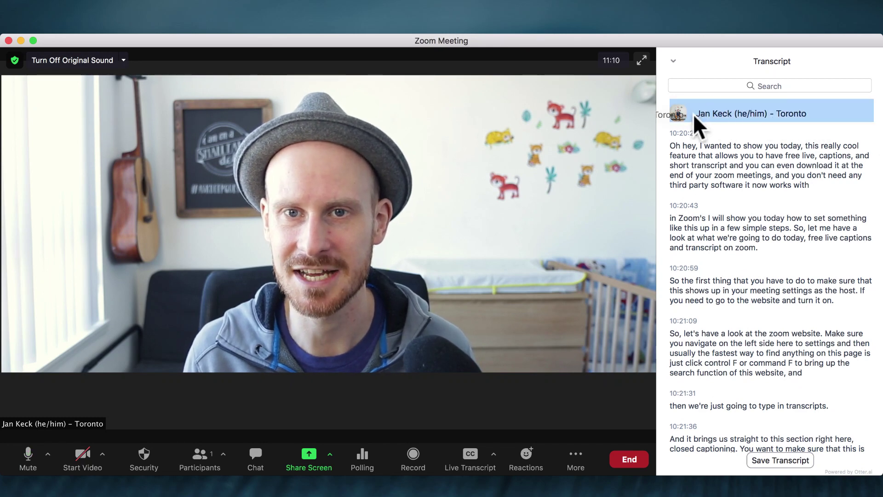
{"action": "scroll", "coordinate": [763, 147], "scroll_direction": "down", "scroll_amount": 3}
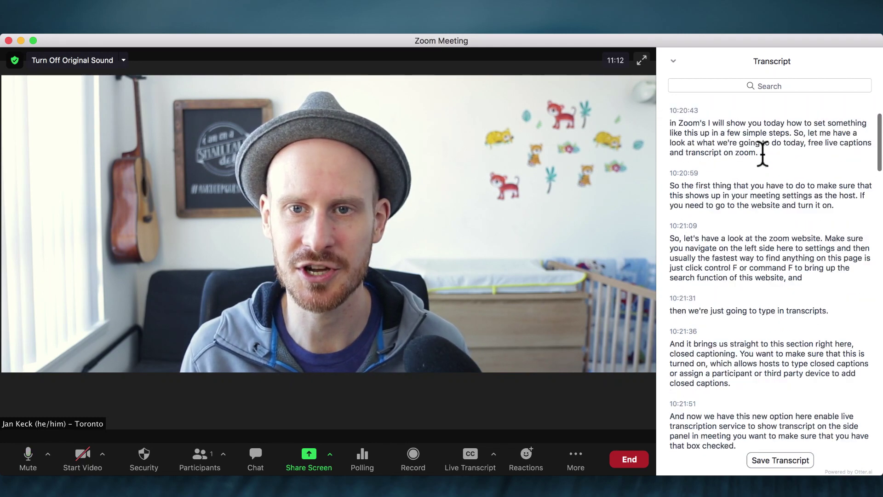
{"action": "scroll", "coordinate": [763, 148], "scroll_direction": "up", "scroll_amount": 3}
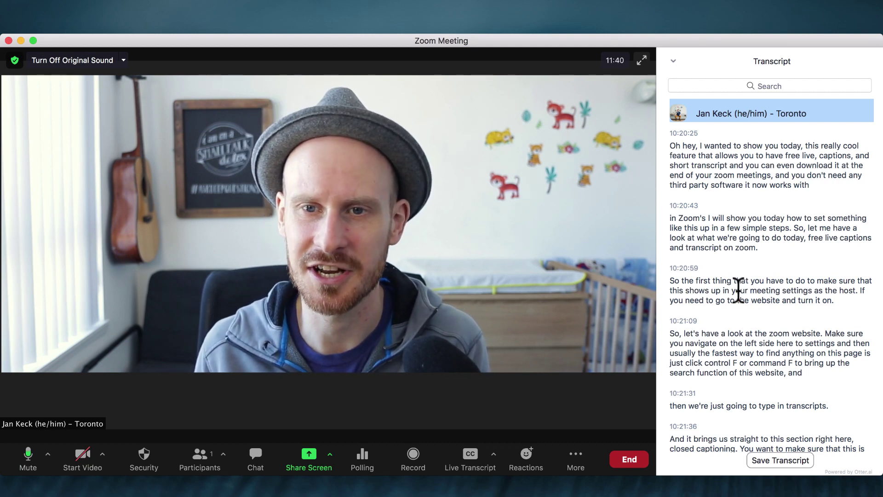
{"action": "left_click", "coordinate": [709, 274]}
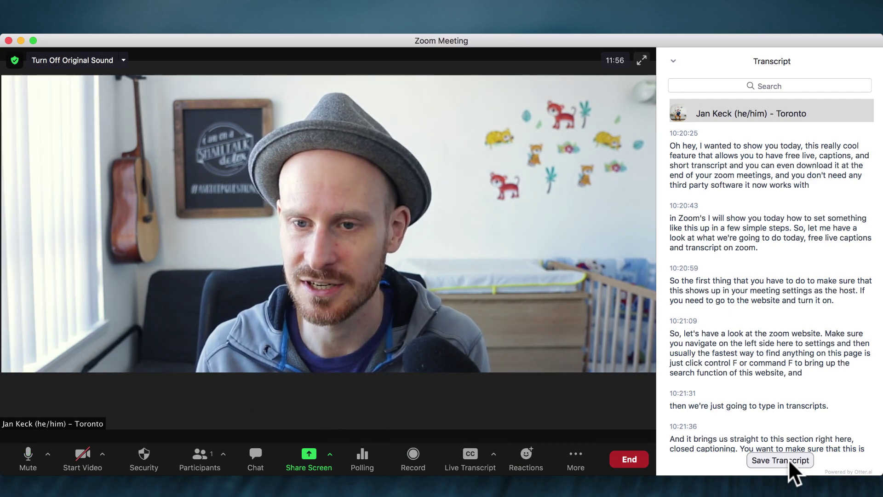
Save the meeting transcript and show the saved file in Finder
{"action": "left_click", "coordinate": [789, 459]}
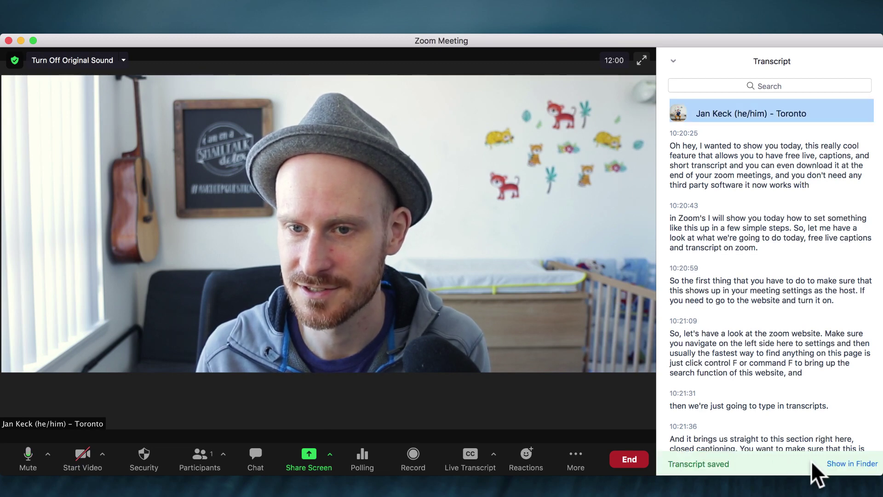
{"action": "left_click", "coordinate": [847, 463]}
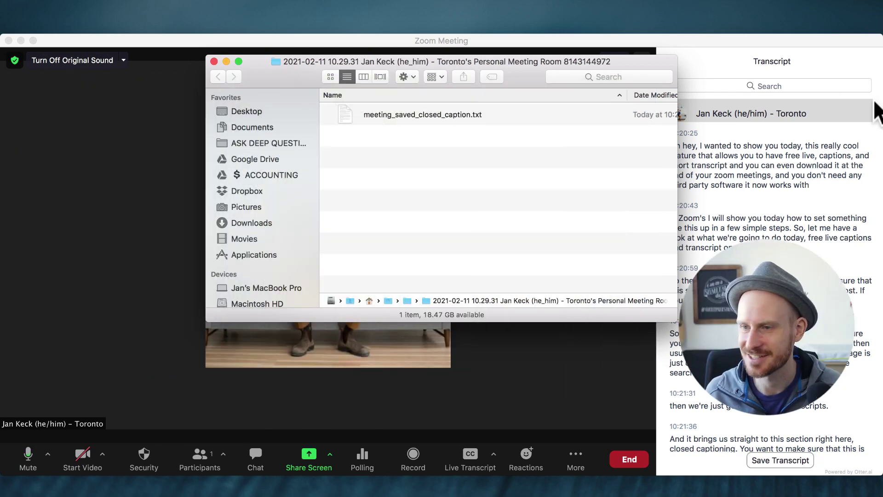
{"action": "left_click_drag", "start_coordinate": [275, 75], "coordinate": [191, 92]}
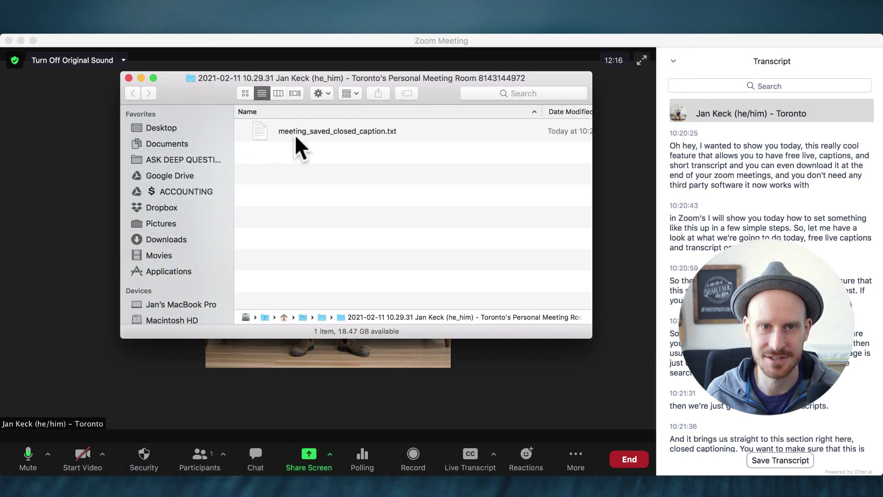
Preview meeting_saved_closed_caption.txt, look through its time-stamped entries, and close the preview
{"action": "left_click", "coordinate": [314, 134]}
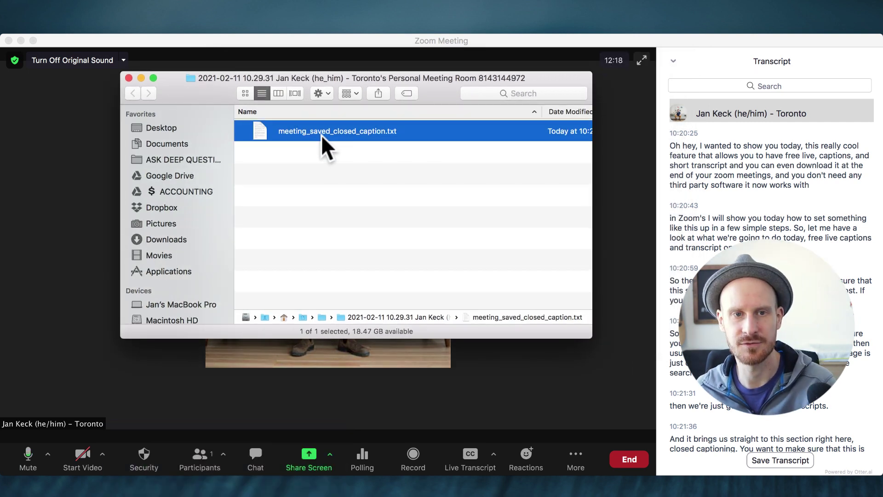
{"action": "key", "text": "space"}
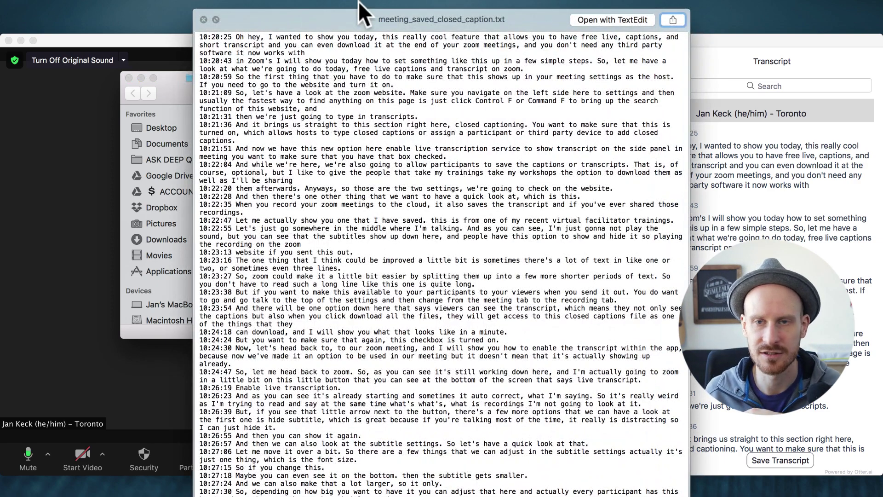
{"action": "left_click_drag", "start_coordinate": [345, 21], "coordinate": [280, 21]}
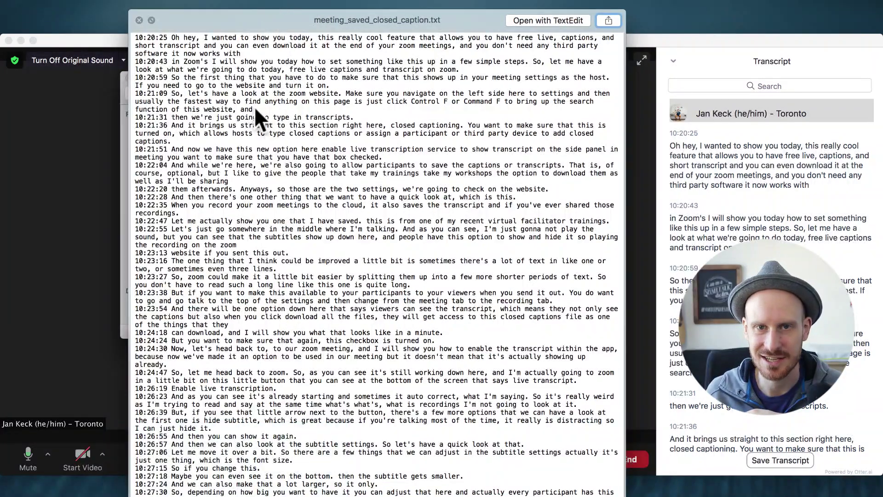
{"action": "scroll", "coordinate": [261, 93], "scroll_direction": "down", "scroll_amount": 6}
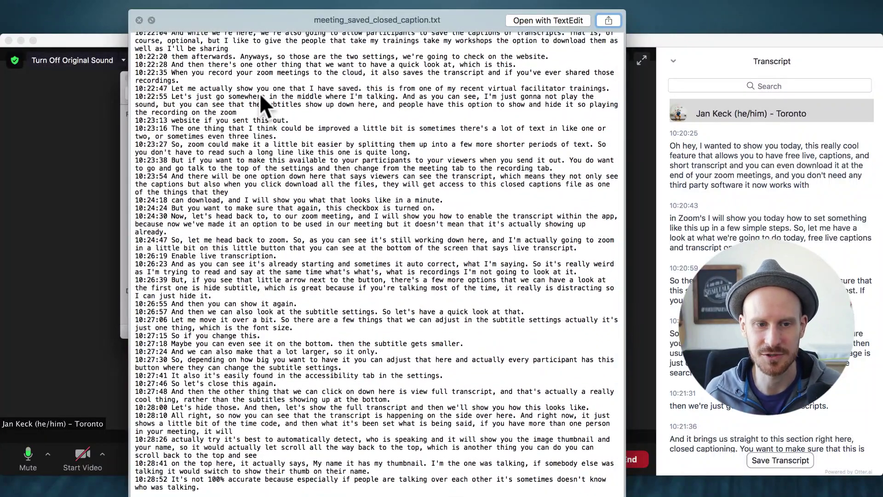
{"action": "scroll", "coordinate": [259, 93], "scroll_direction": "up", "scroll_amount": 6}
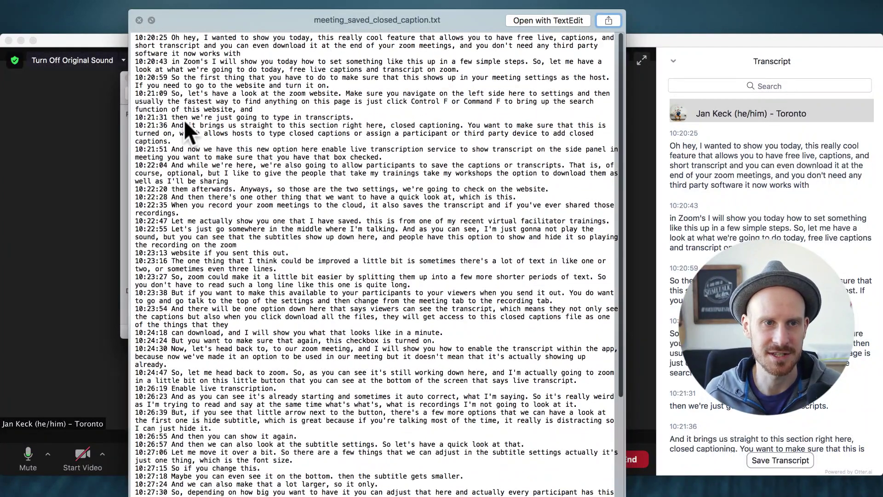
{"action": "left_click_drag", "start_coordinate": [133, 38], "coordinate": [134, 45]}
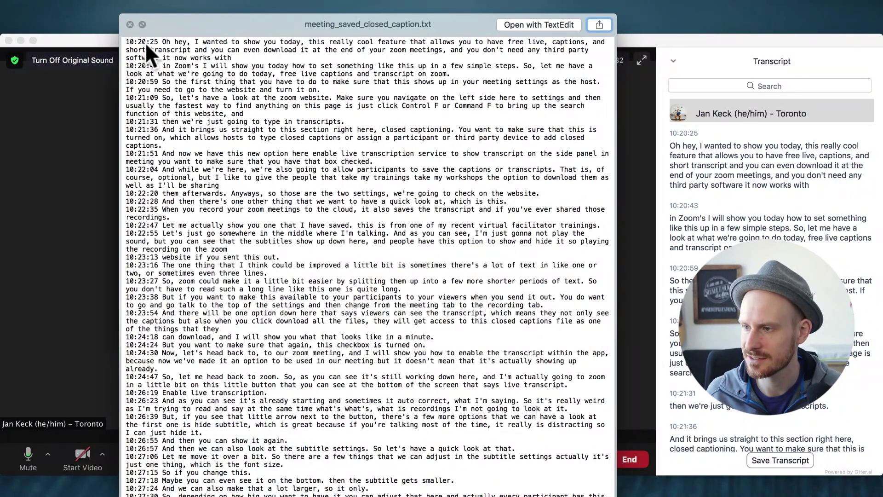
{"action": "left_click", "coordinate": [130, 24]}
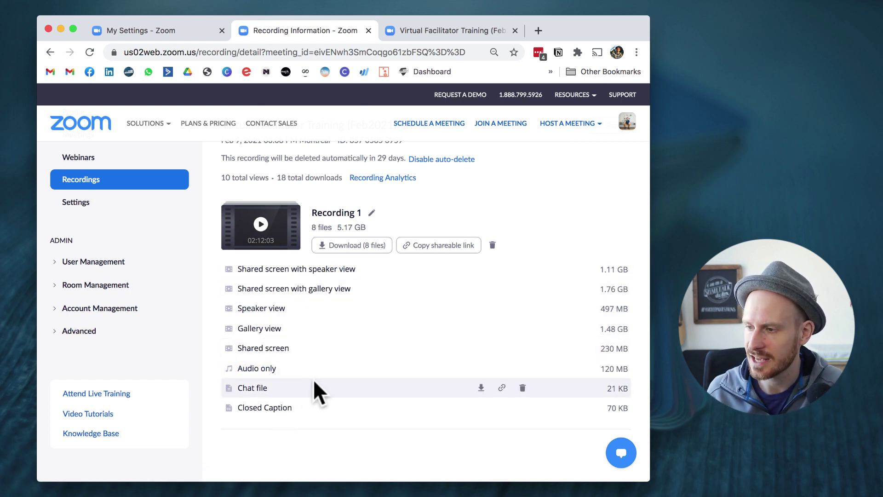
{"action": "scroll", "coordinate": [315, 380], "scroll_direction": "down", "scroll_amount": 2}
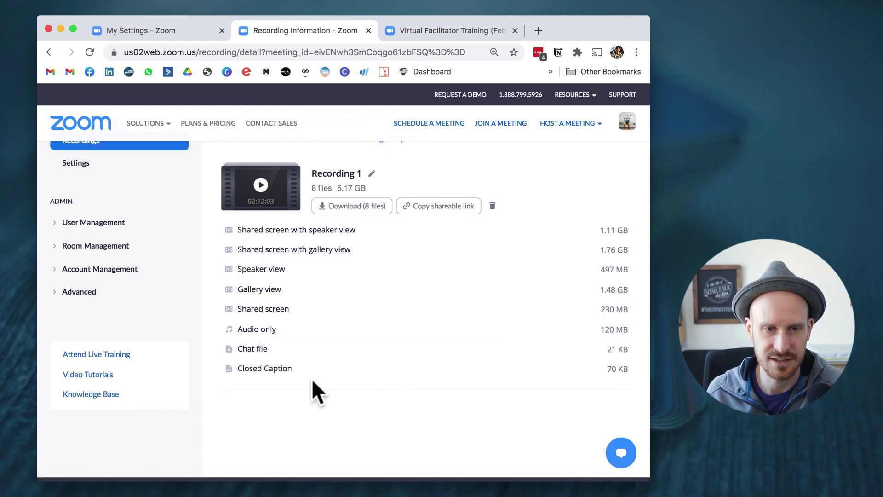
{"action": "left_click", "coordinate": [263, 369]}
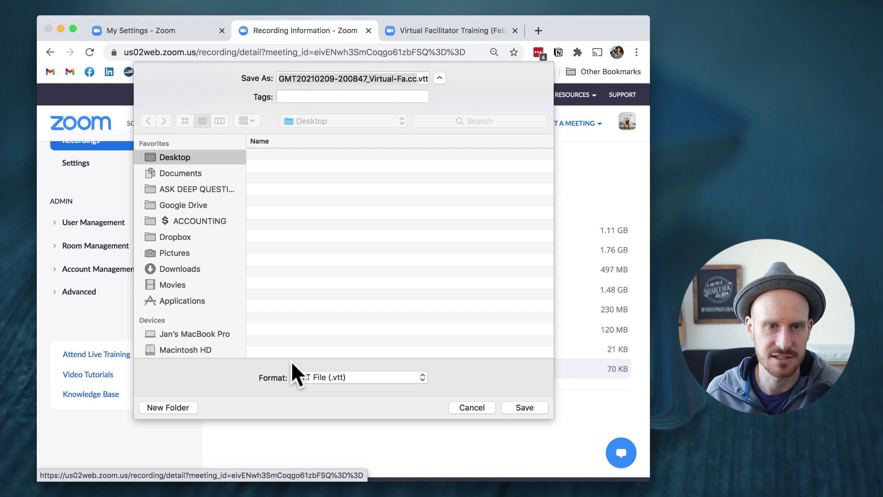
{"action": "left_click", "coordinate": [521, 406]}
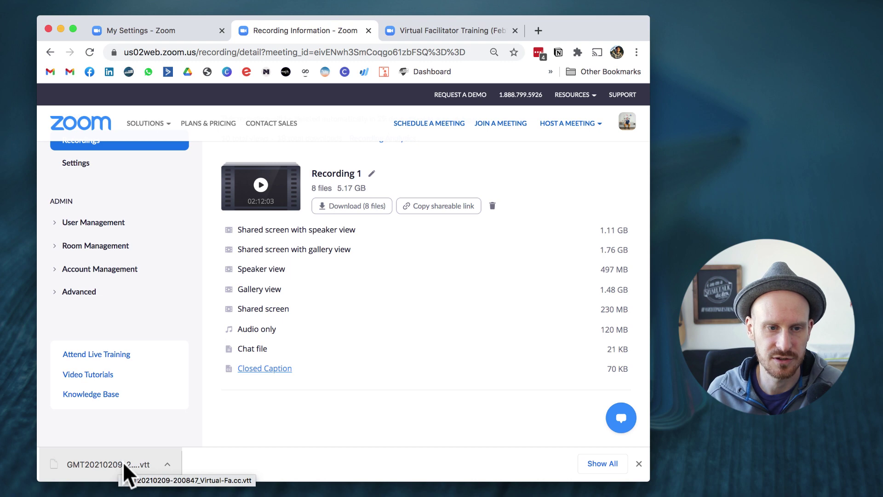
Try to open the downloaded .vtt caption file from the browser, and dismiss the application prompt
{"action": "left_click", "coordinate": [122, 461]}
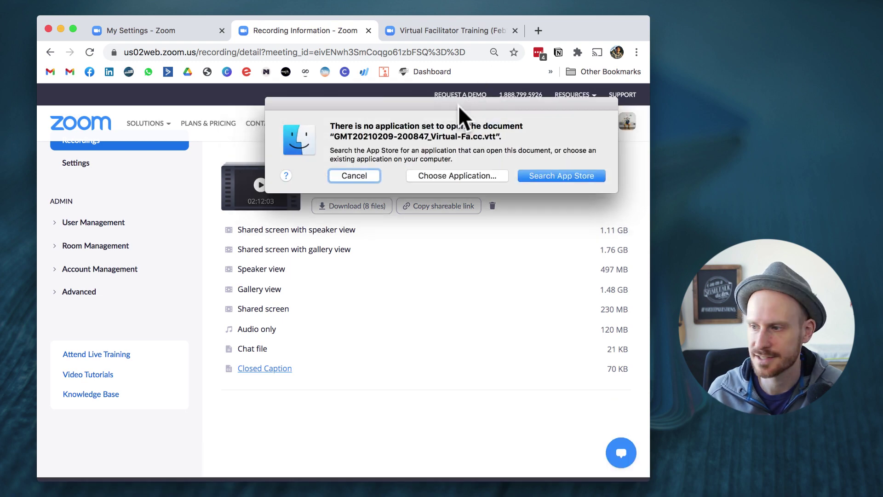
{"action": "left_click_drag", "start_coordinate": [458, 106], "coordinate": [409, 182]}
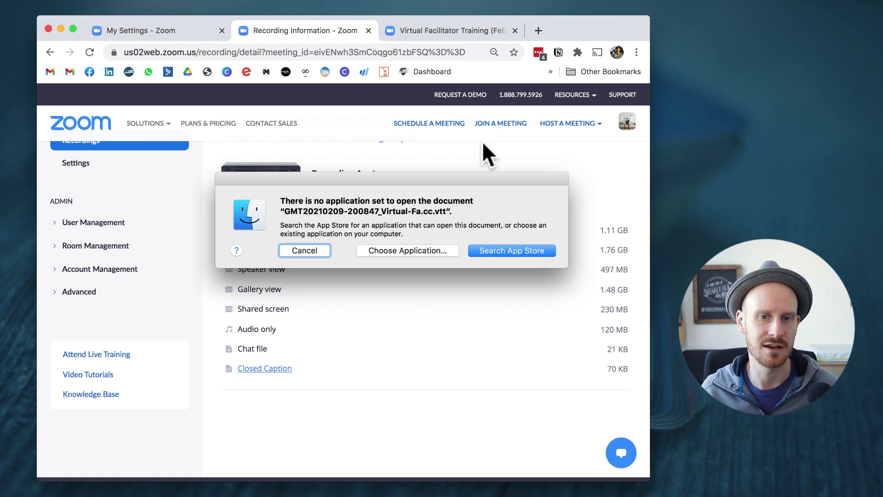
{"action": "left_click", "coordinate": [305, 250]}
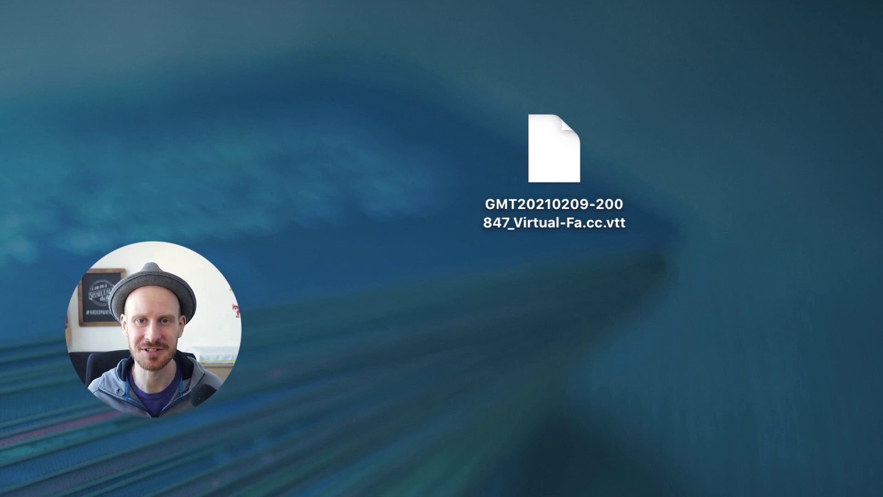
{"action": "left_click", "coordinate": [370, 299]}
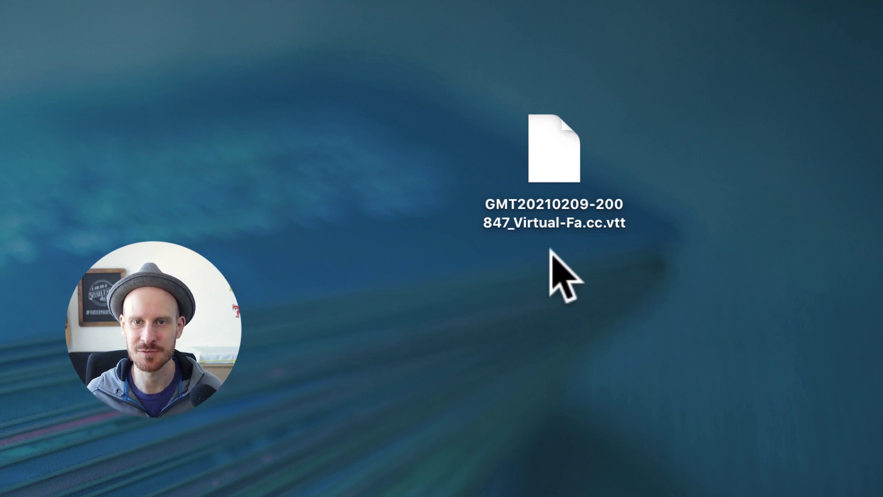
{"action": "left_click", "coordinate": [555, 218]}
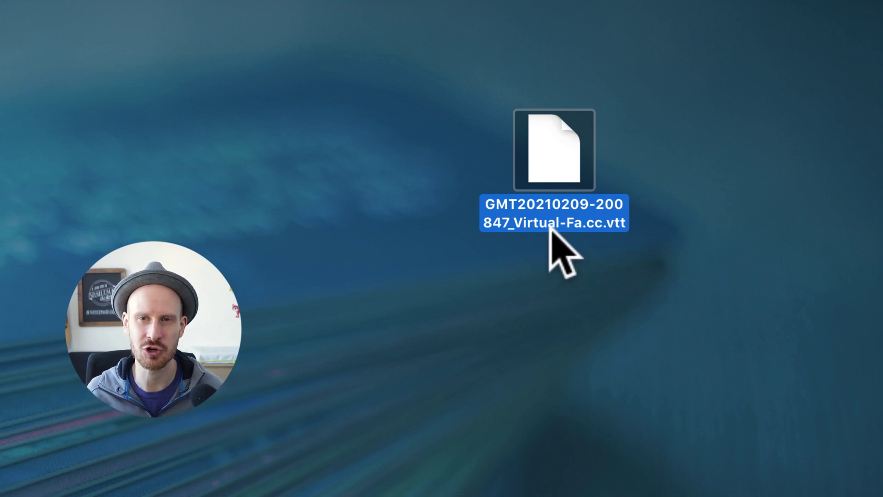
{"action": "left_click", "coordinate": [572, 214]}
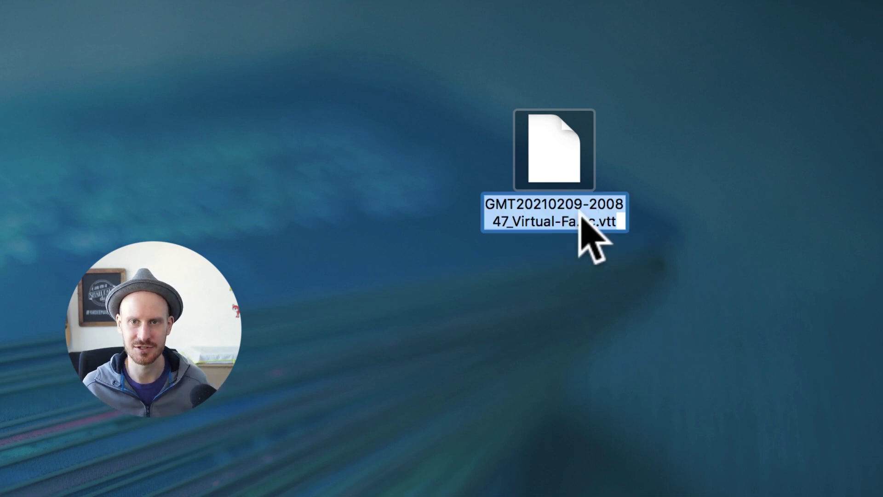
{"action": "key", "text": "Right"}
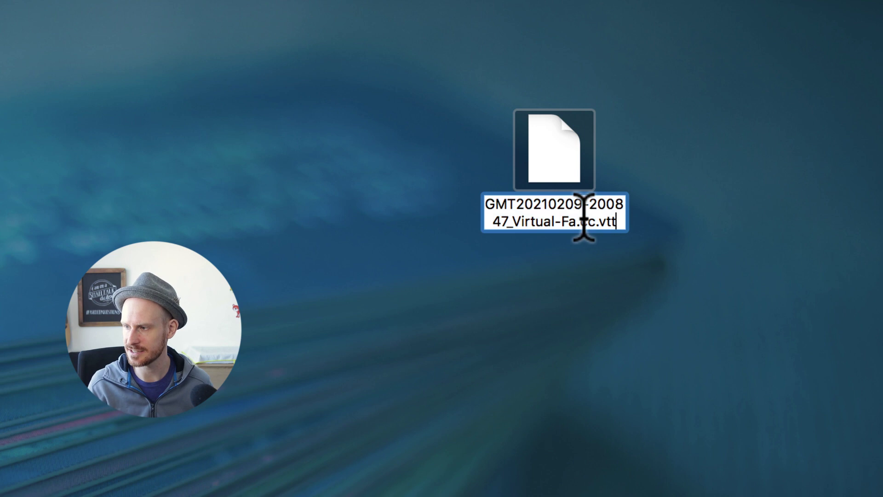
{"action": "key", "text": "BackSpace"}
{"action": "key", "text": "BackSpace"}
{"action": "key", "text": "BackSpace"}
{"action": "key", "text": "BackSpace"}
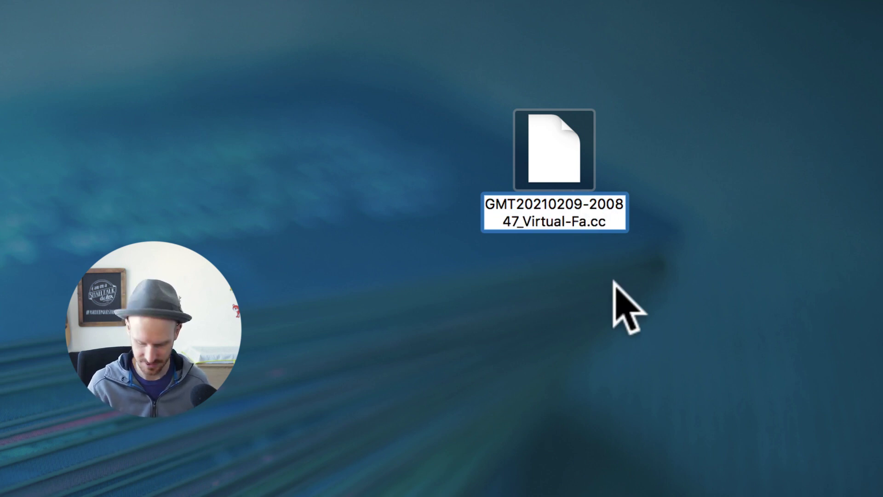
{"action": "key", "text": "BackSpace"}
{"action": "key", "text": "BackSpace"}
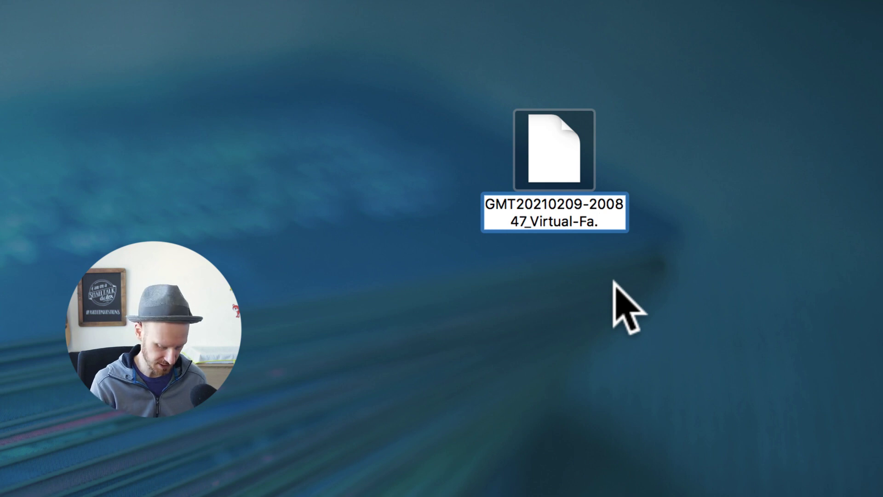
{"action": "type", "text": "txt"}
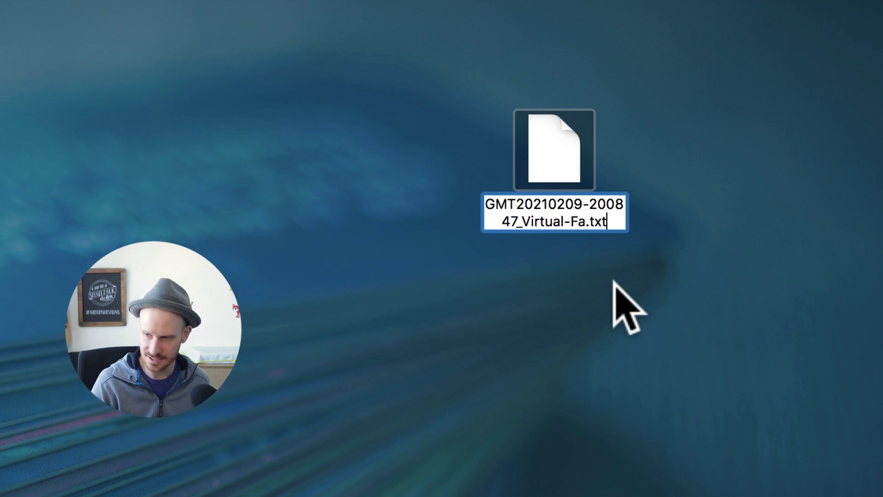
{"action": "key", "text": "Return"}
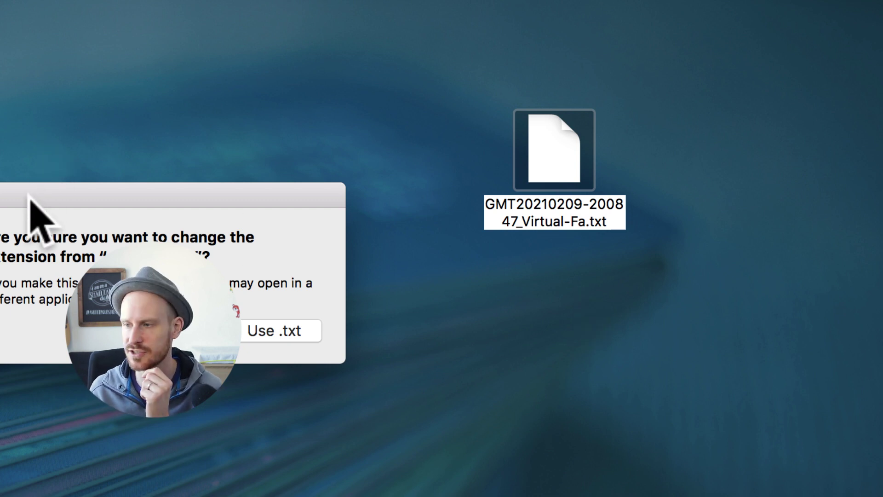
{"action": "left_click_drag", "start_coordinate": [29, 195], "coordinate": [493, 272]}
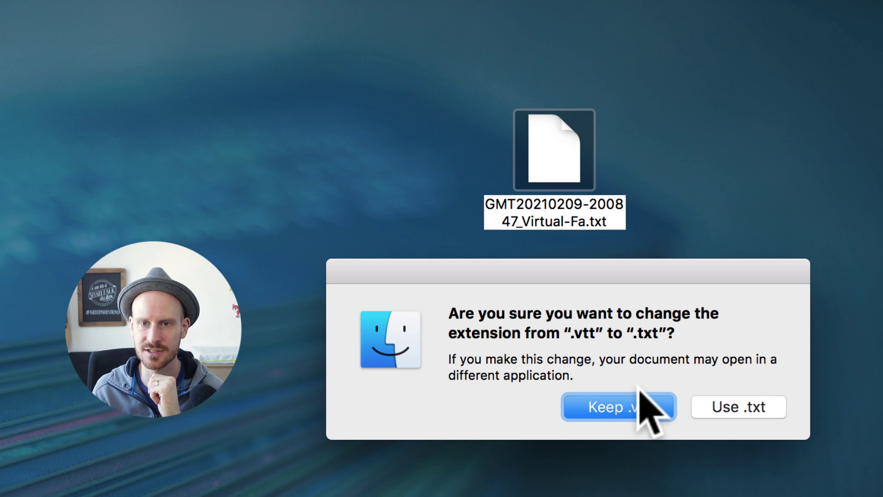
{"action": "left_click", "coordinate": [752, 410]}
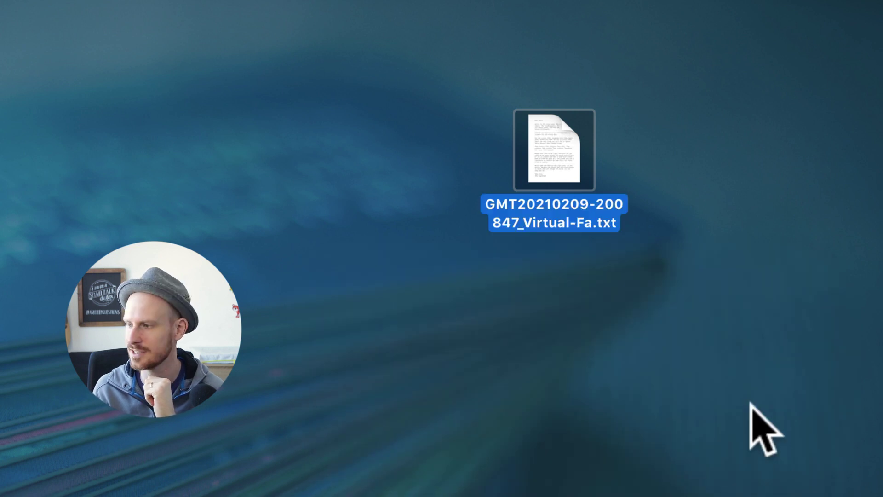
{"action": "left_click", "coordinate": [696, 368]}
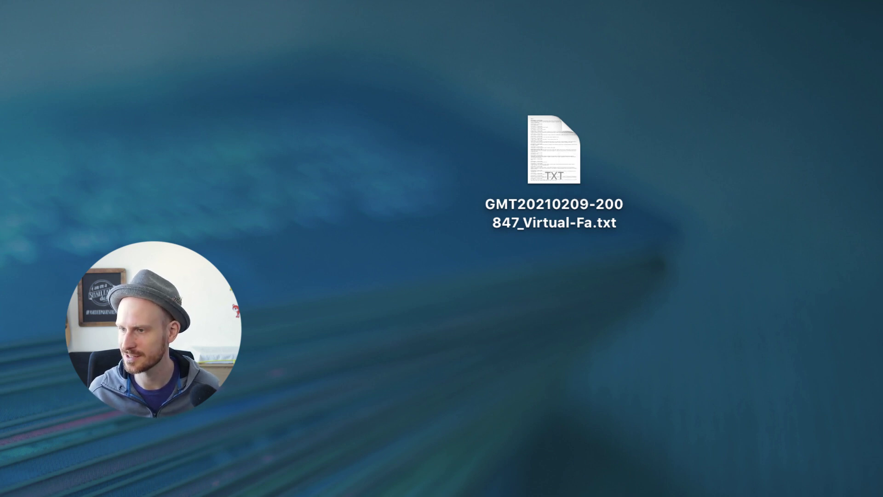
{"action": "left_click", "coordinate": [548, 173]}
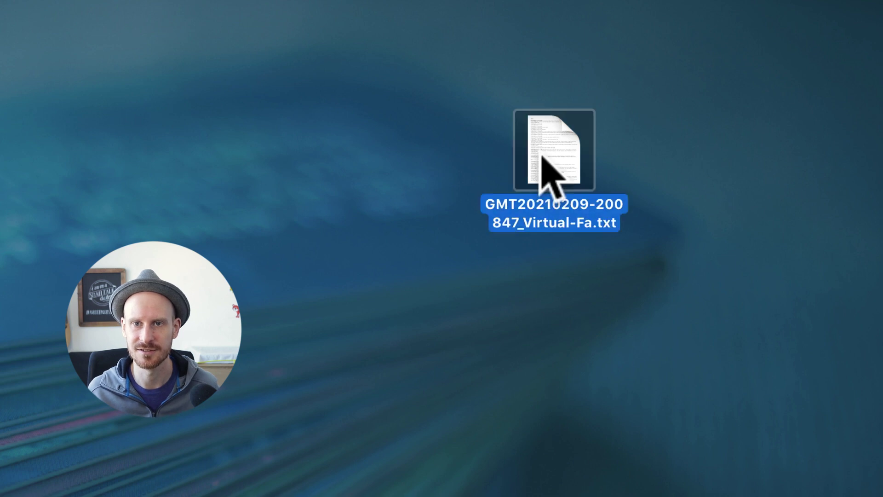
{"action": "key", "text": "space"}
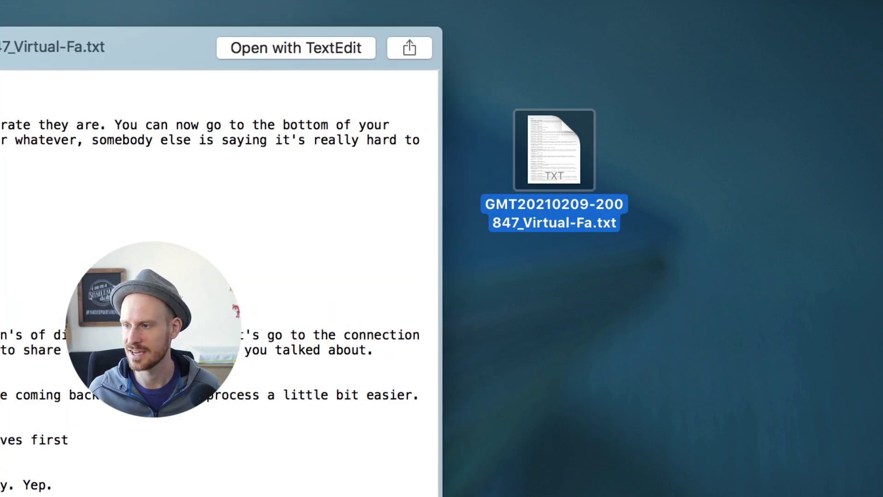
{"action": "left_click", "coordinate": [737, 77]}
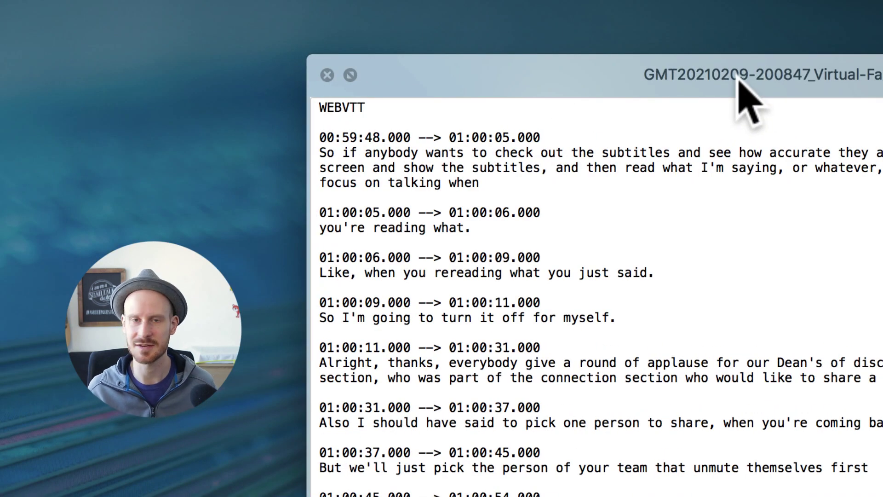